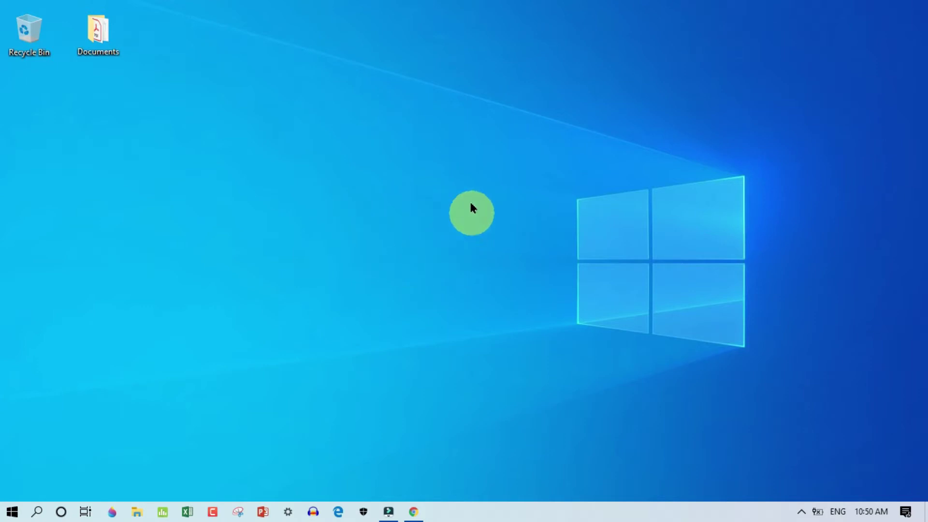
right_click(440, 154)
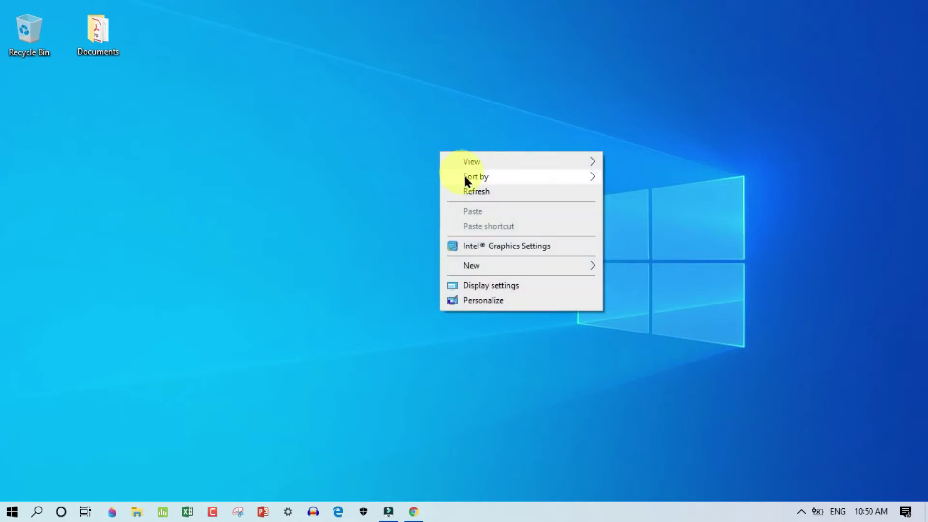
left_click(472, 192)
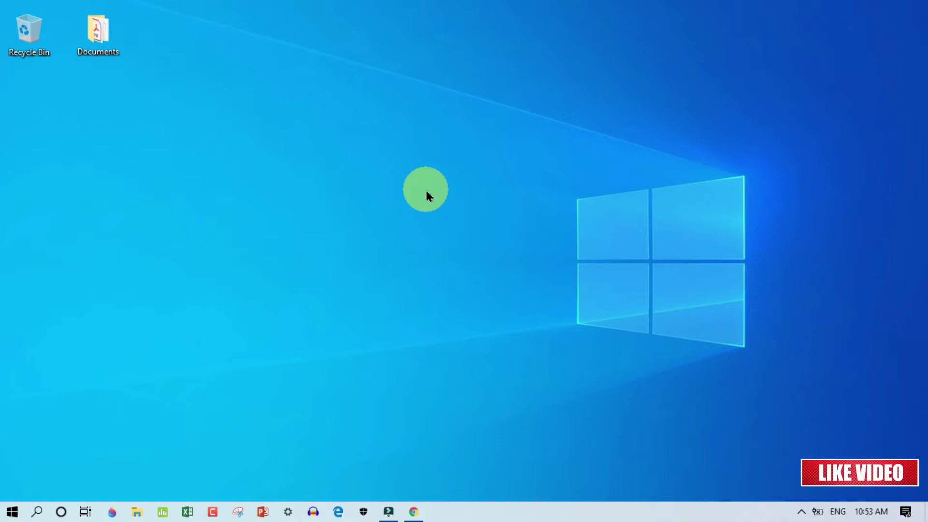
Open Chrome and search the web for "obs studio".
left_click(415, 512)
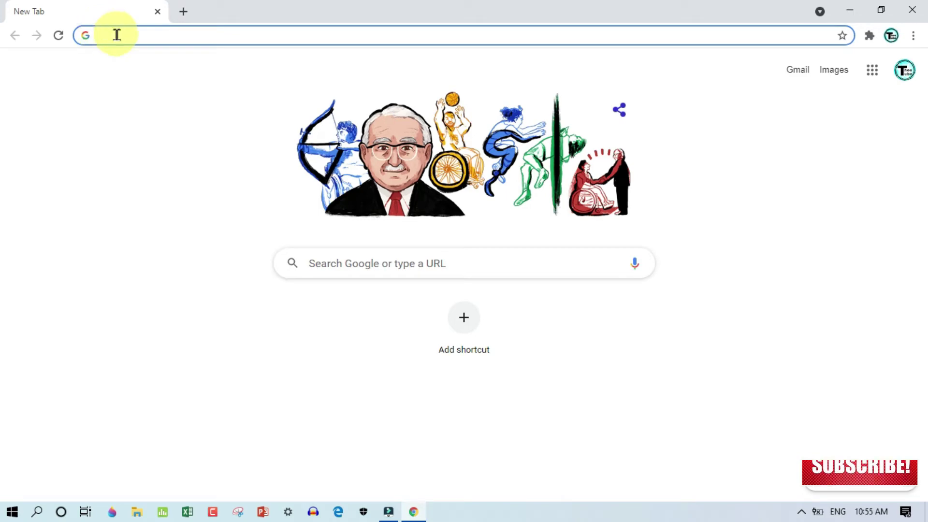
type("obs studio")
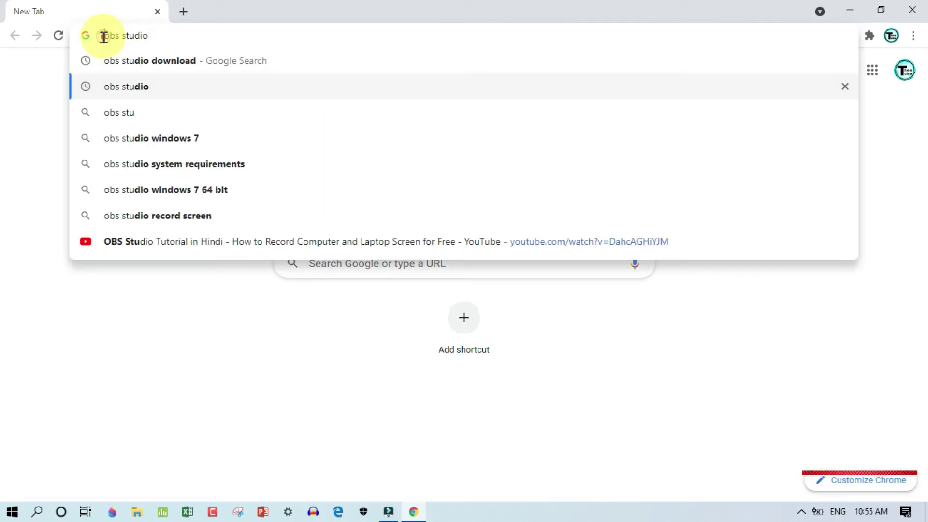
left_click_drag(99, 34, 184, 44)
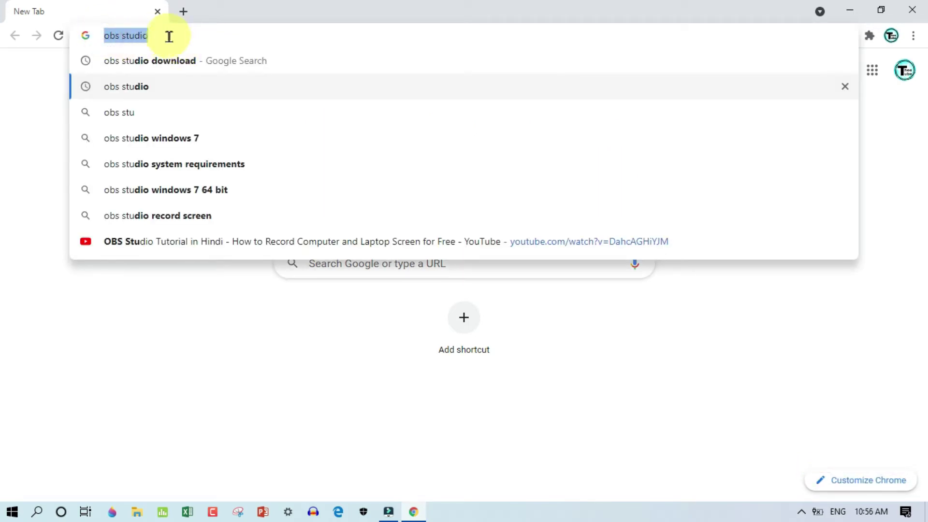
key("Return")
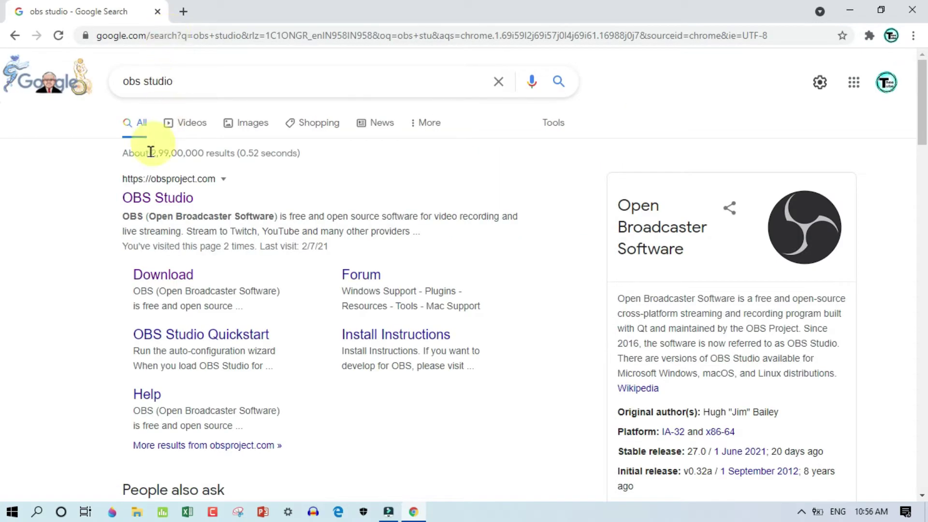
Open the official OBS Studio site, obsproject.com, and download the Windows installer.
left_click(127, 193)
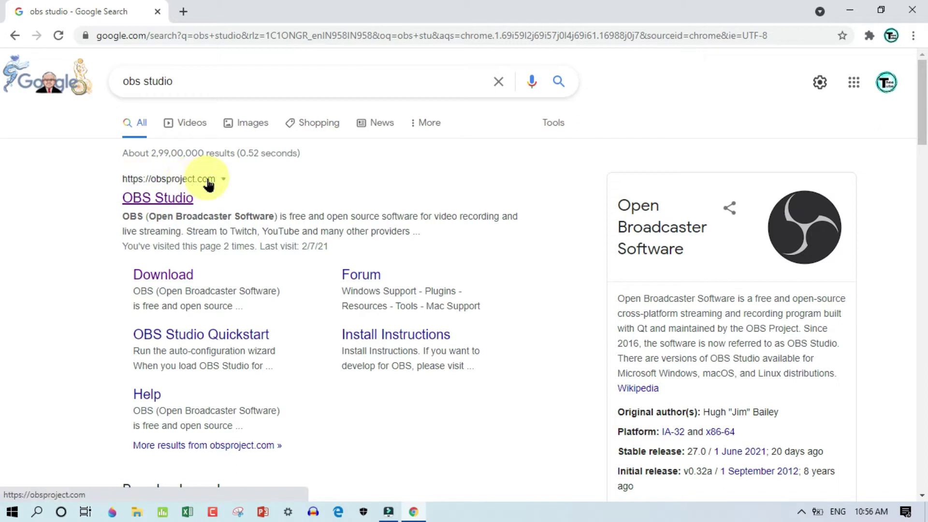
left_click(161, 196)
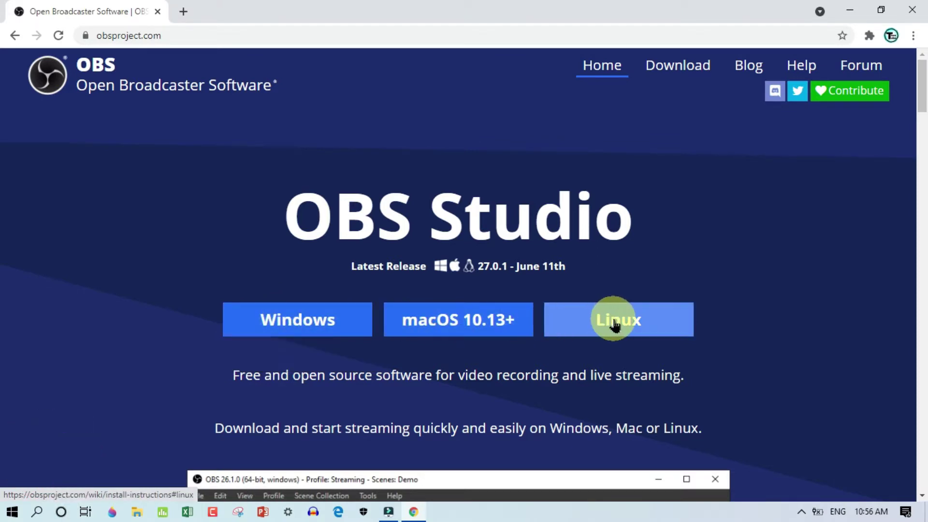
left_click(310, 325)
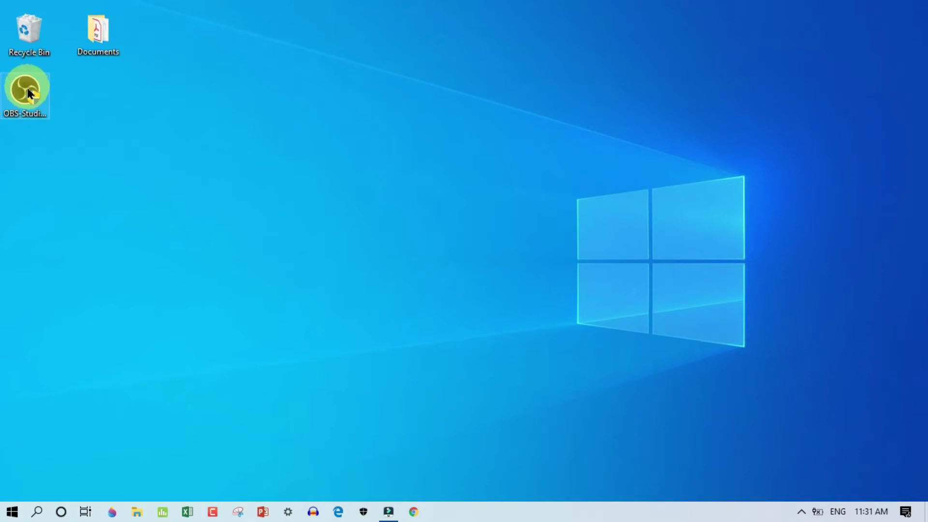
Run the OBS Studio 27.0.1 installer with the destination C:\Program Files\obs-studio and finish setup without launching the program.
right_click(28, 92)
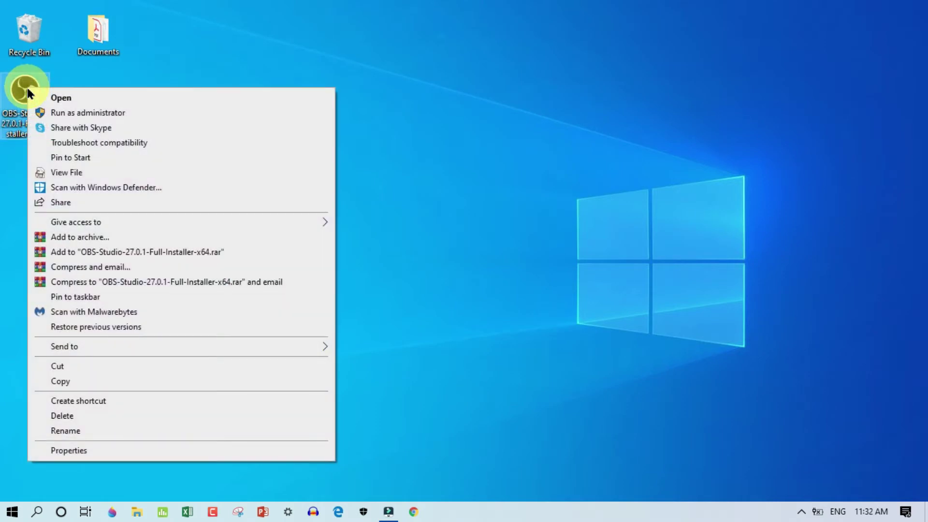
left_click(62, 97)
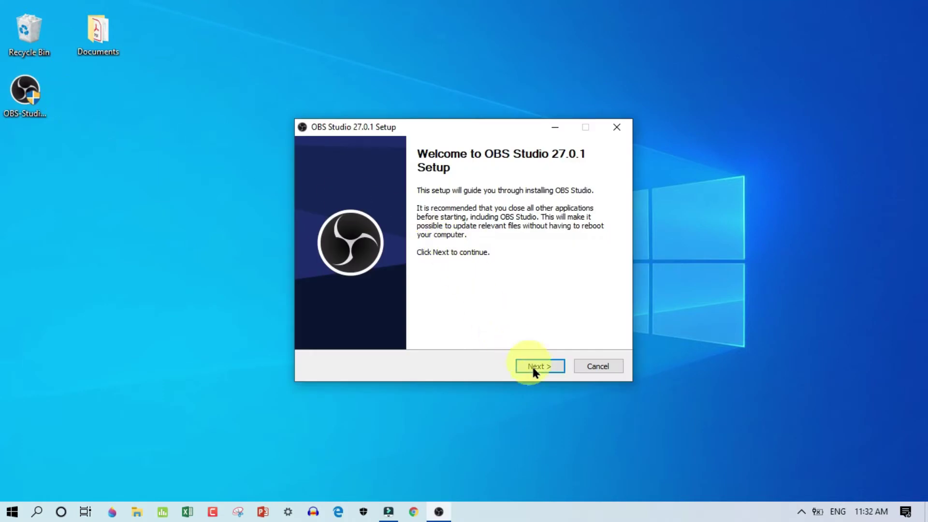
left_click(528, 365)
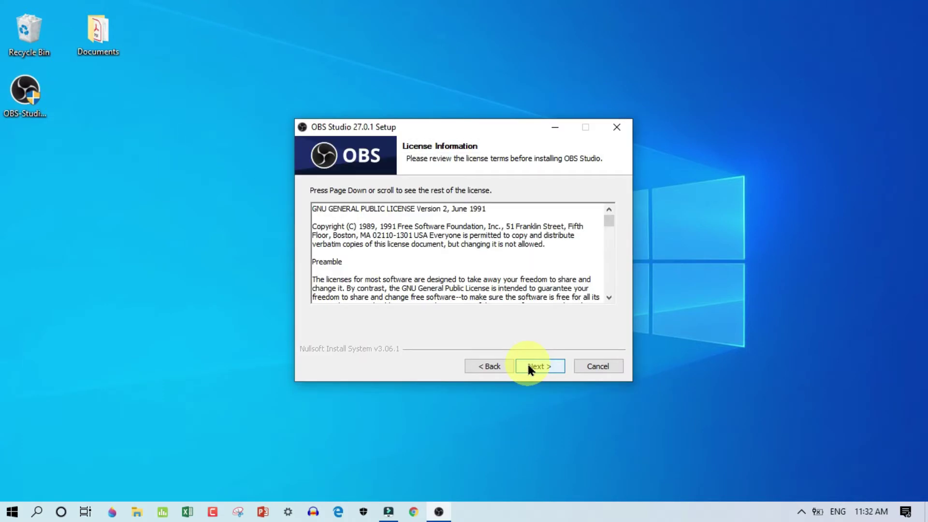
left_click(528, 366)
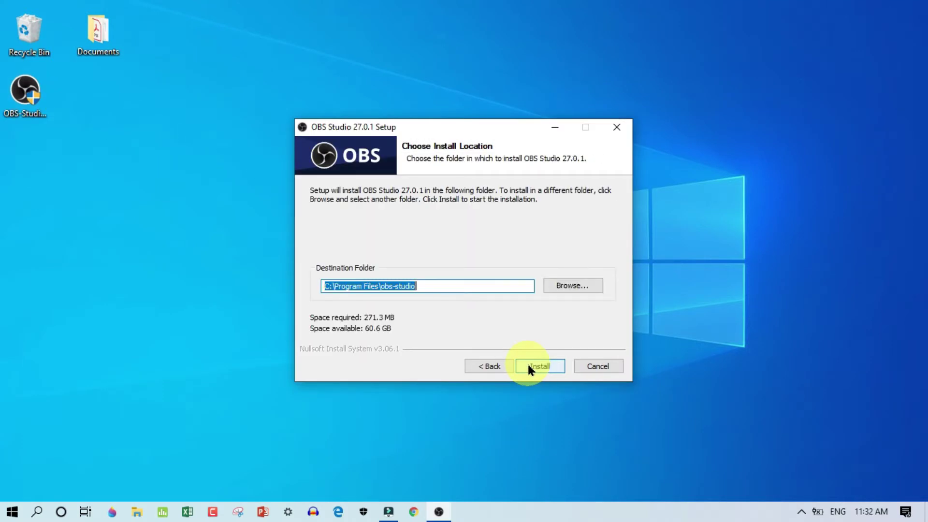
left_click(528, 367)
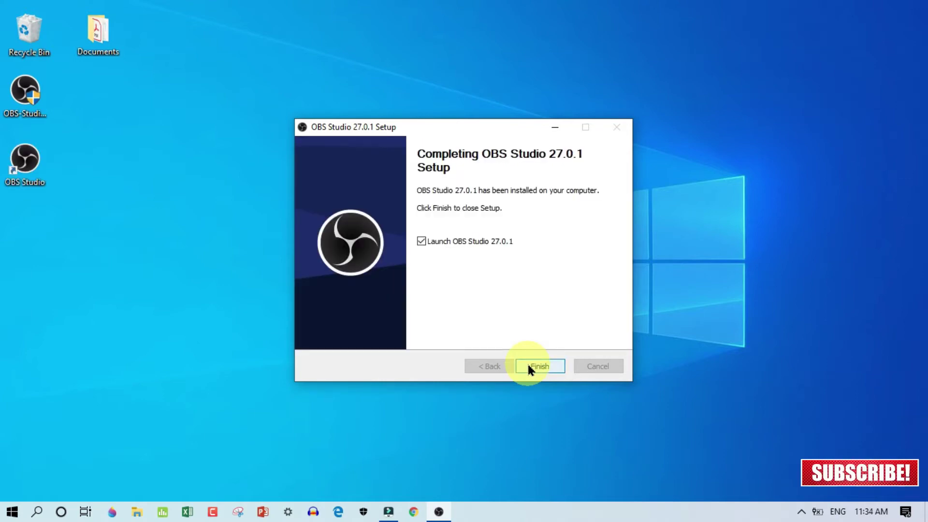
left_click(419, 246)
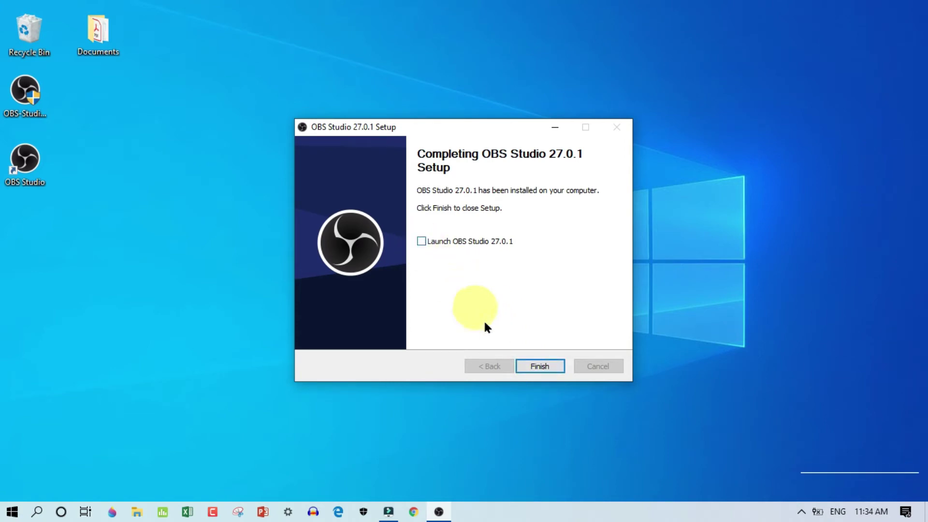
left_click(524, 368)
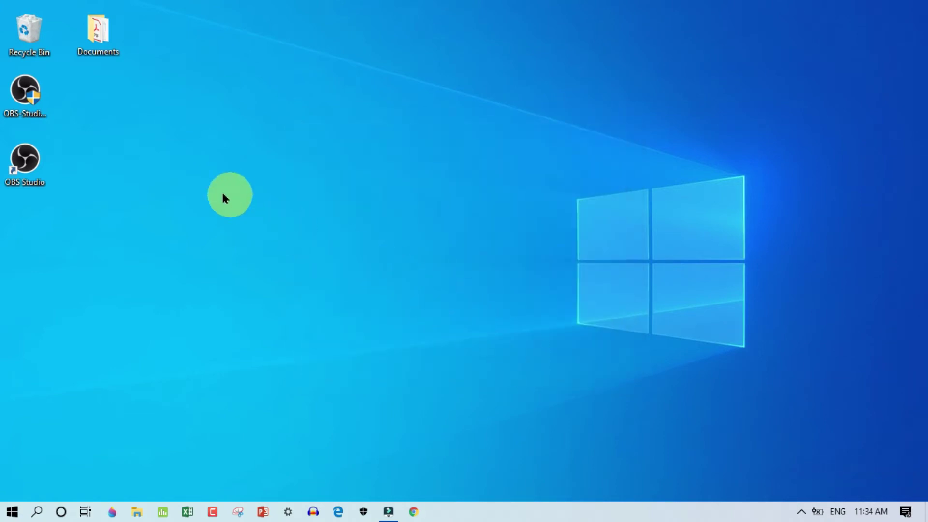
Launch OBS Studio from its desktop shortcut.
left_click(28, 166)
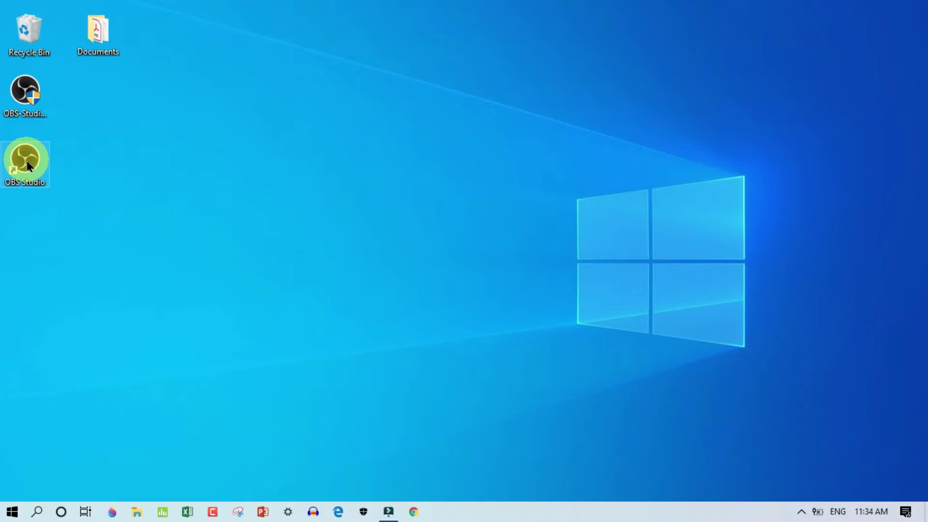
right_click(28, 166)
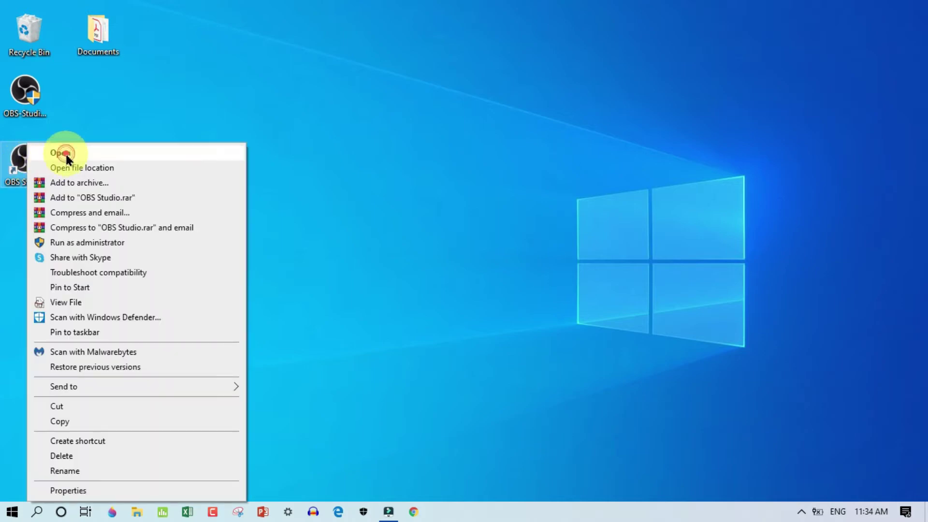
left_click(65, 152)
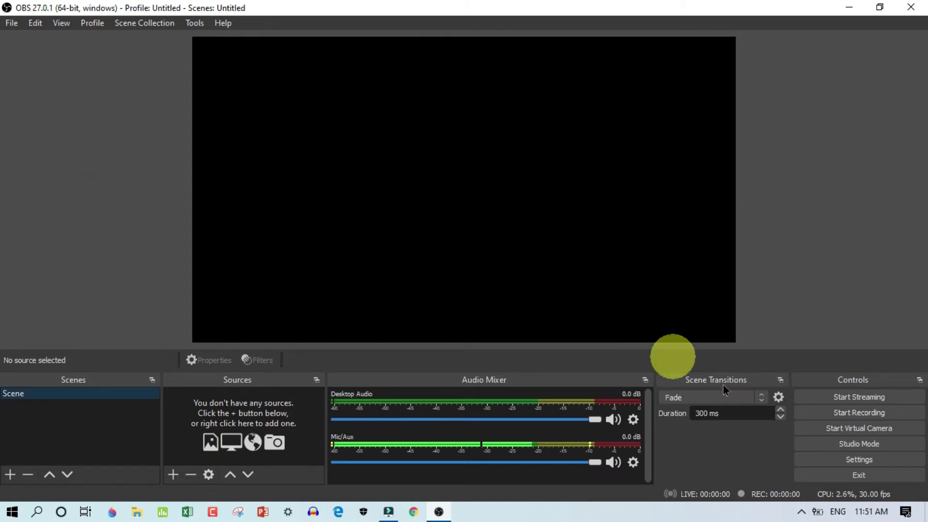
Set the recording format to mp4 in the output settings, check the scaled video resolution, and save the settings.
left_click(869, 461)
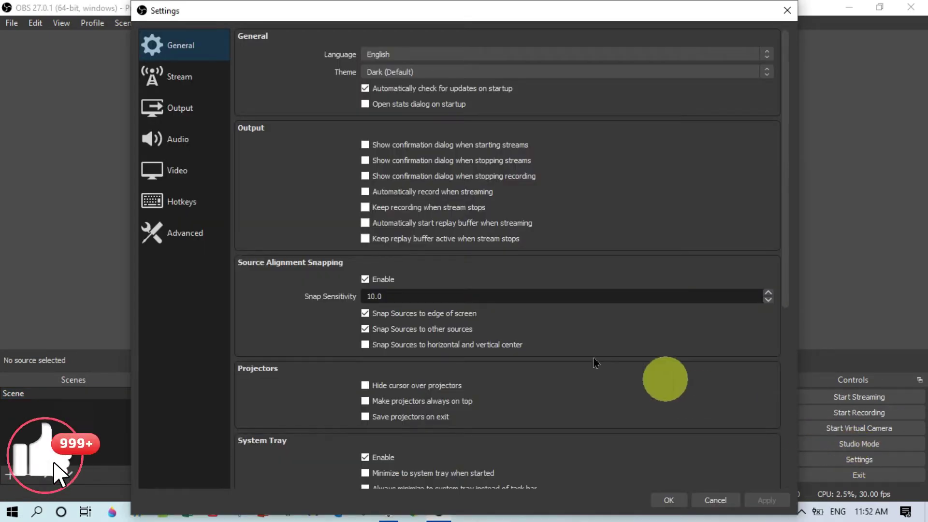
left_click(165, 114)
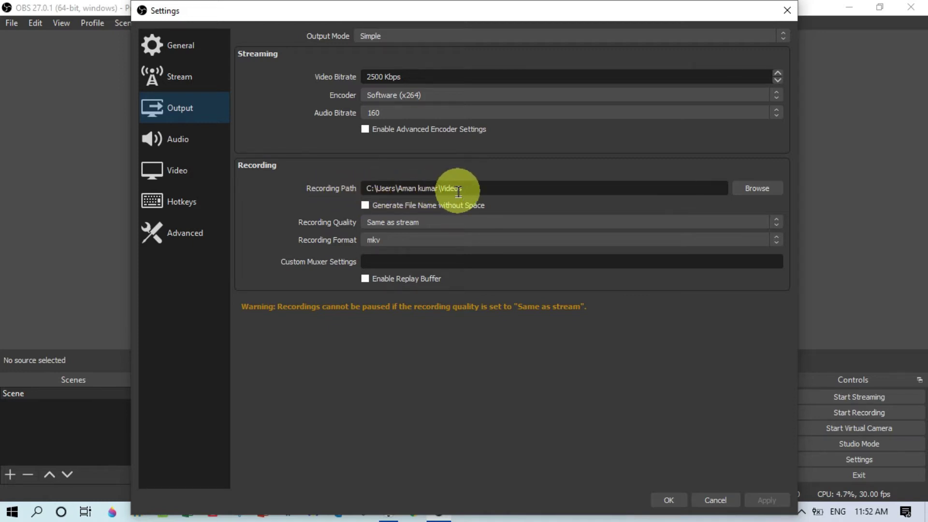
left_click(776, 189)
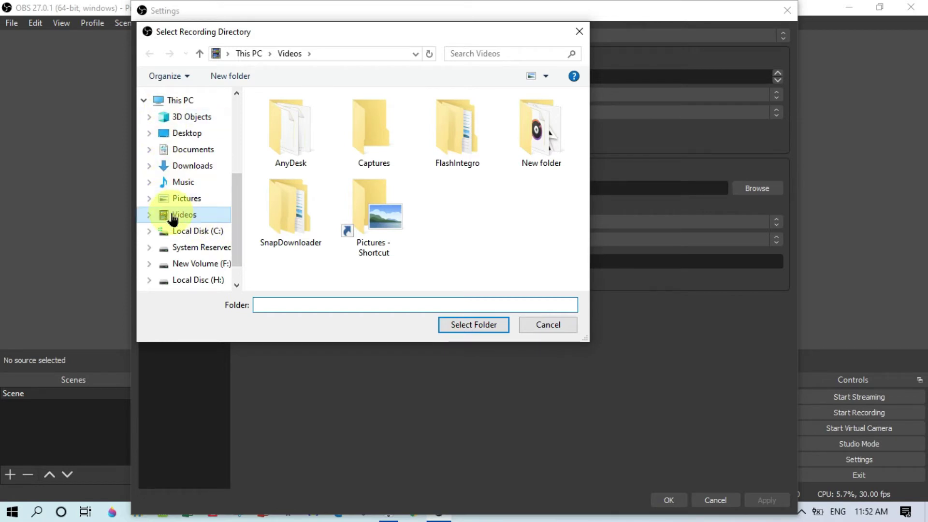
left_click(547, 324)
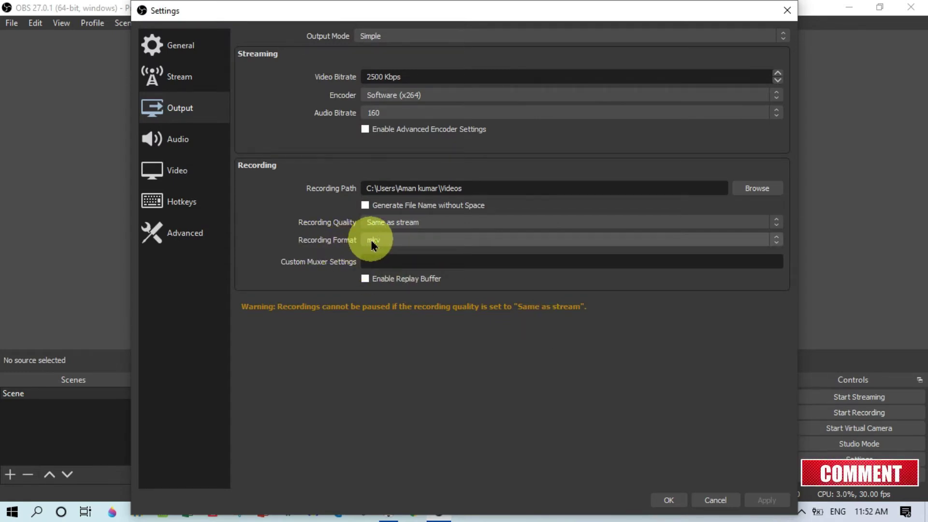
left_click(774, 242)
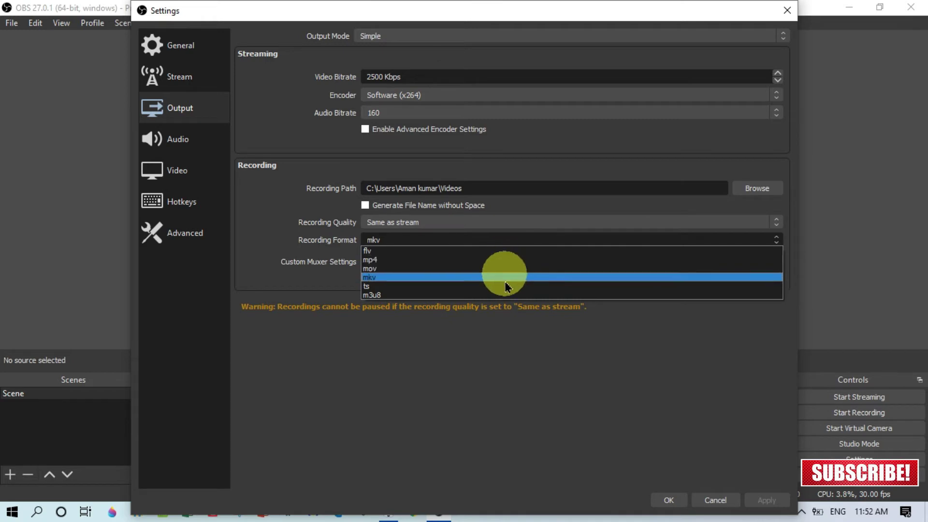
left_click(499, 259)
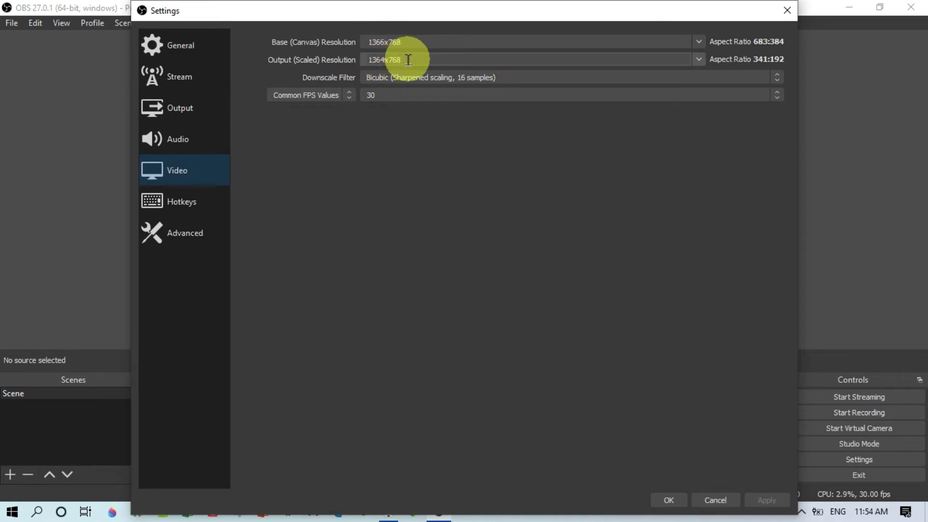
left_click_drag(409, 60, 358, 58)
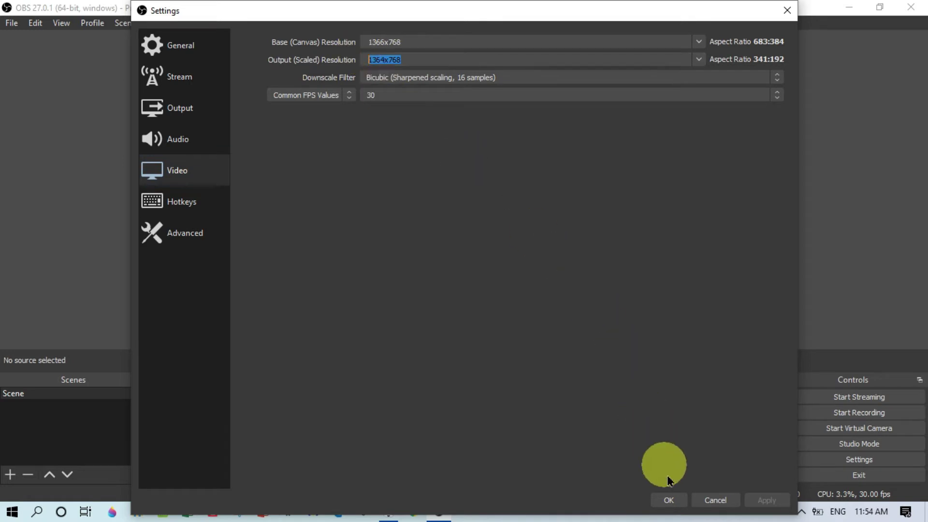
left_click(669, 500)
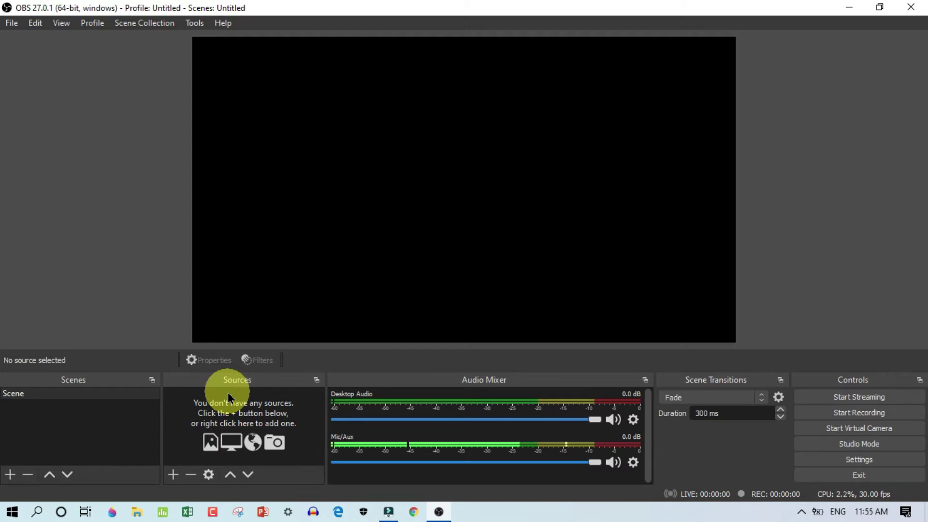
Add a new visible Display Capture source for Display 1, the primary monitor, with automatic capture method and cursor capture enabled.
left_click(173, 474)
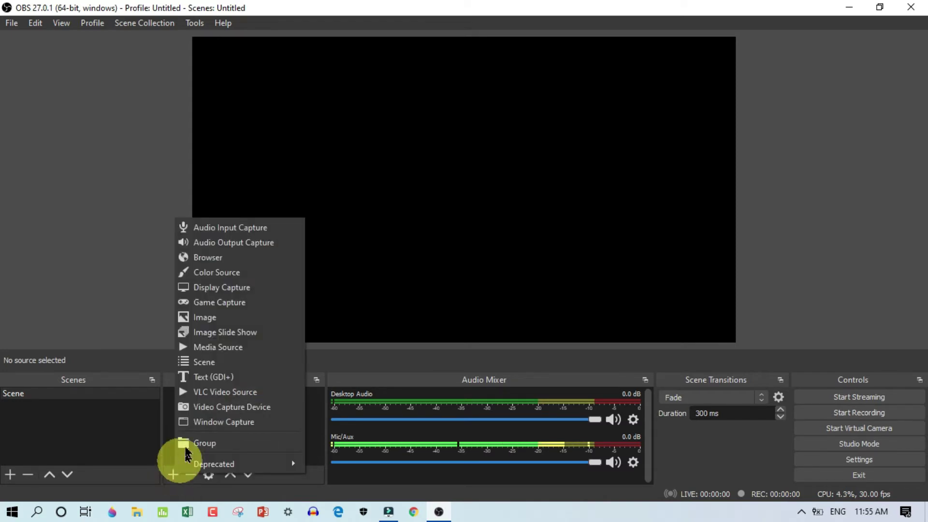
left_click(203, 290)
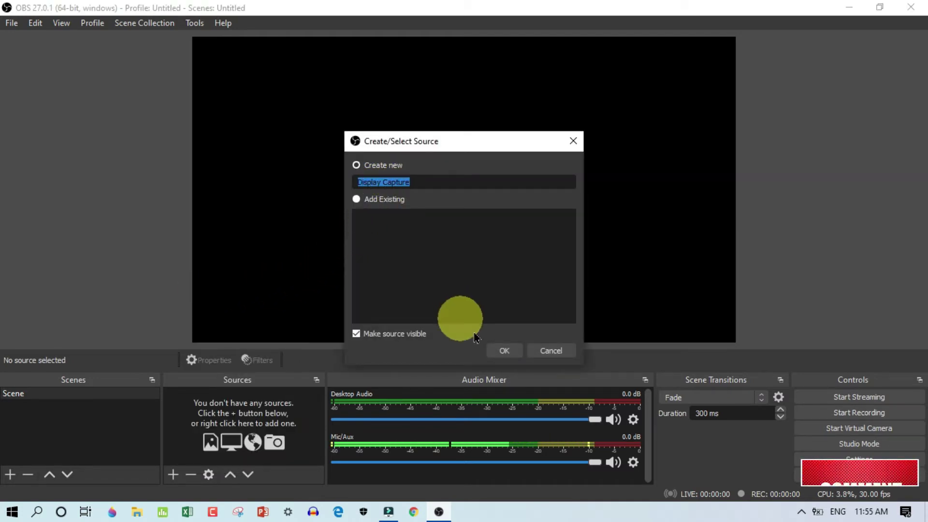
left_click(505, 352)
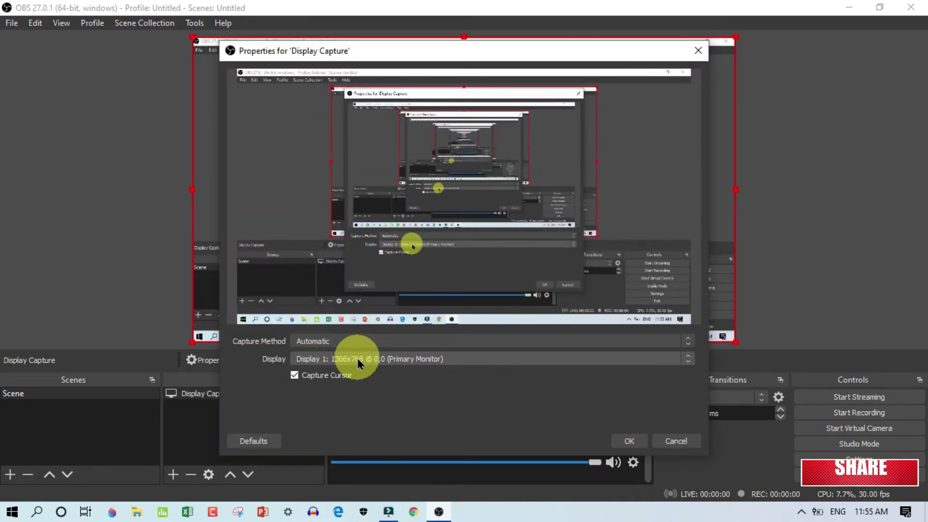
left_click(629, 441)
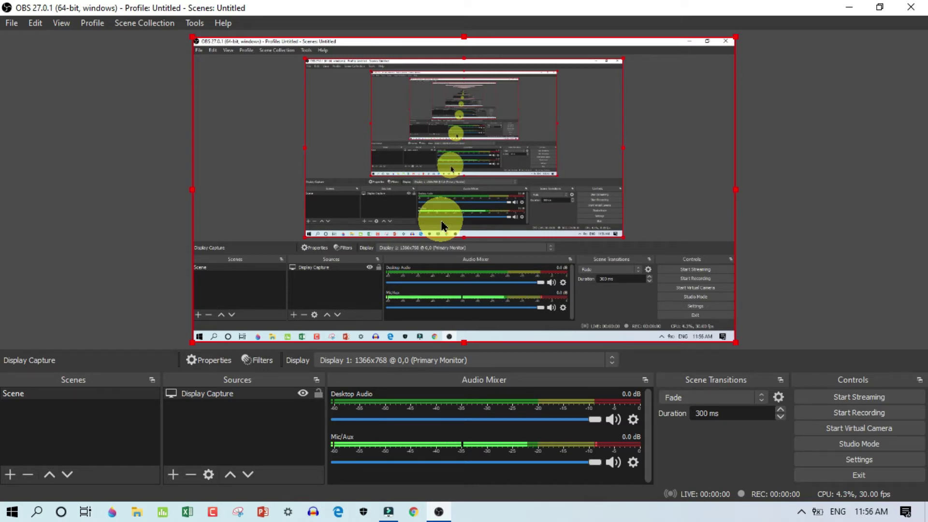
Open the Windows Graphics settings page and choose Classic app as the type of app to set a preference for.
left_click(37, 512)
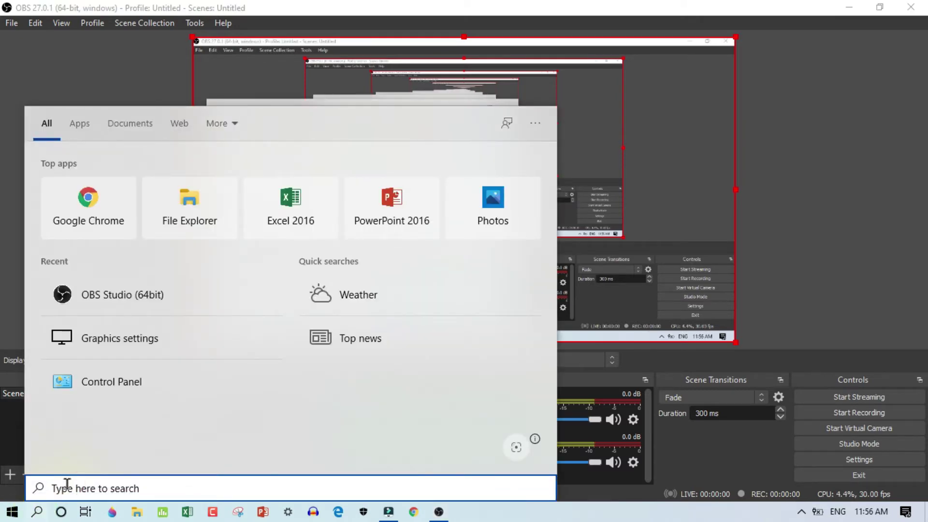
type("graphics settings")
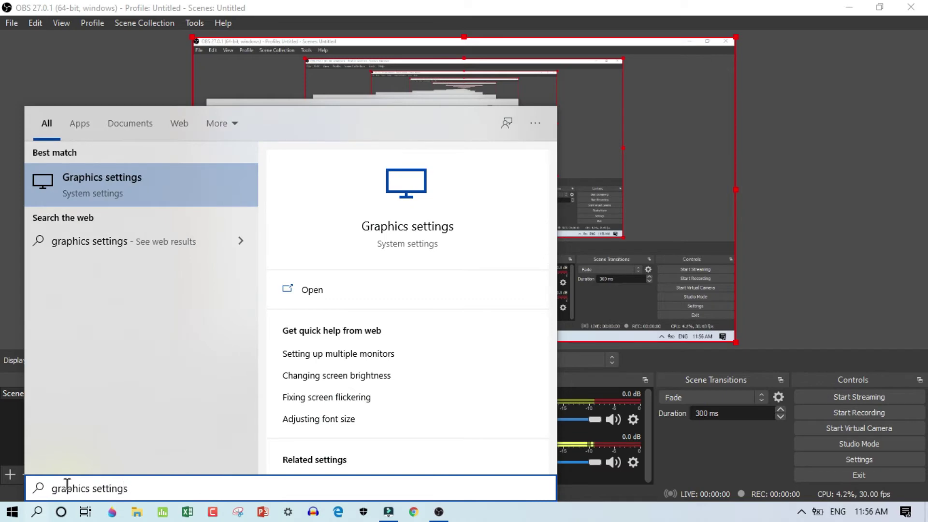
left_click(93, 188)
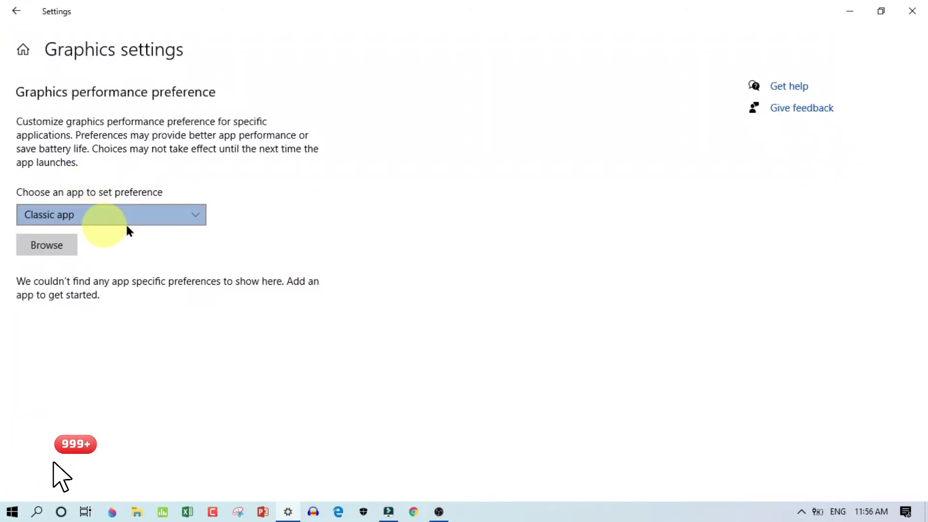
left_click(189, 218)
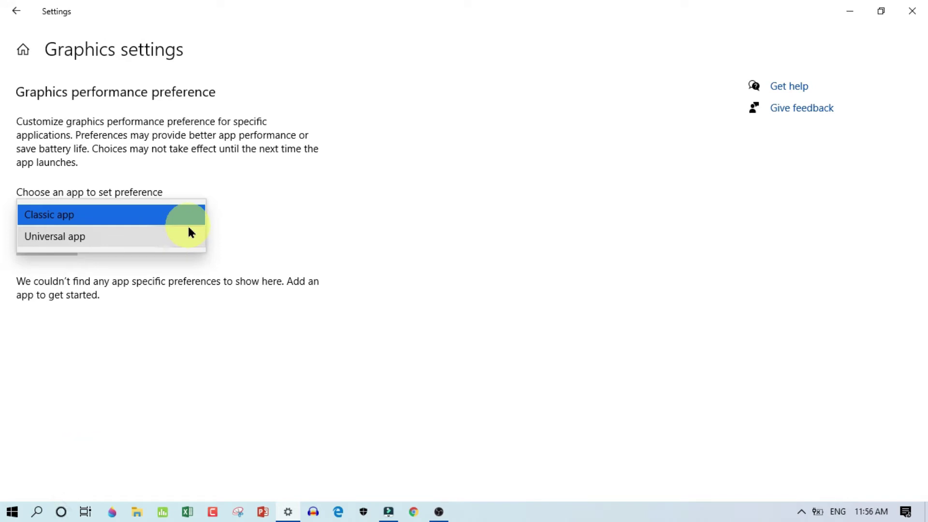
left_click(188, 217)
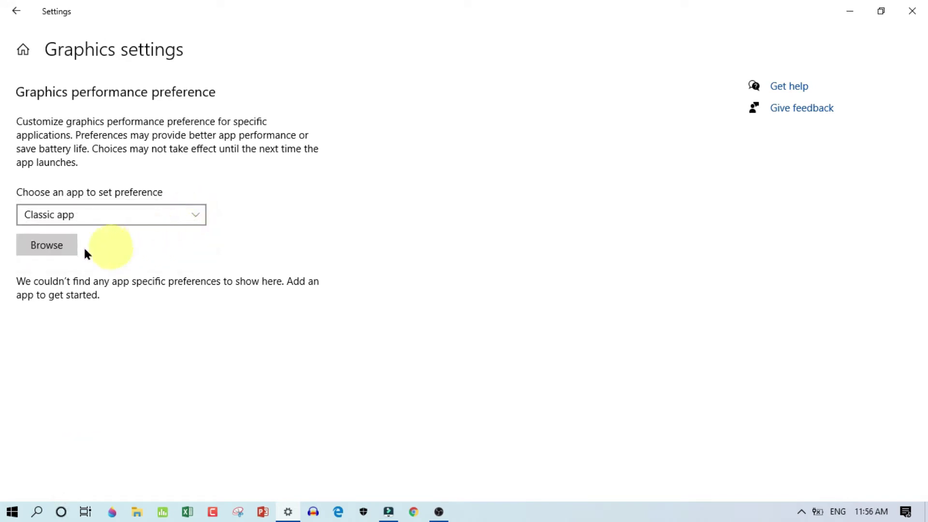
Add obs64 from C:\Program Files\obs-studio\bin\64bit to the apps with a graphics performance preference.
left_click(68, 246)
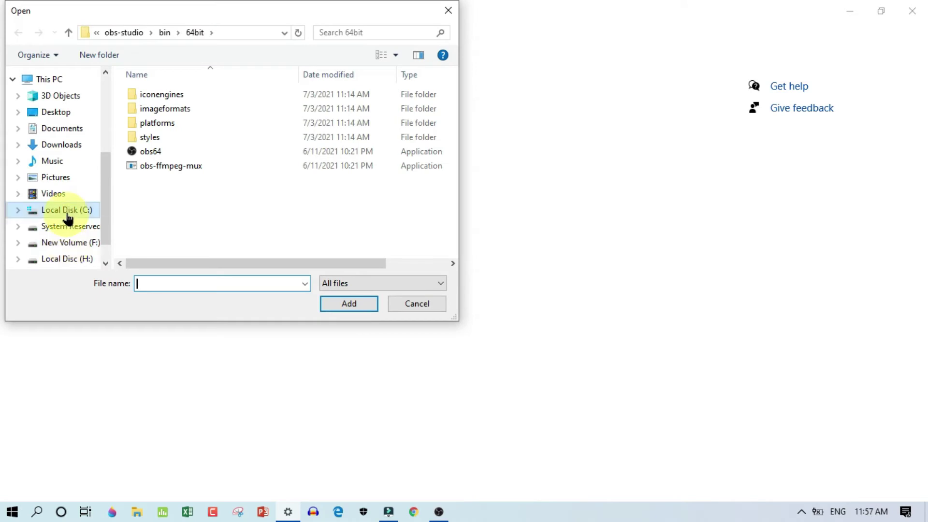
left_click(68, 212)
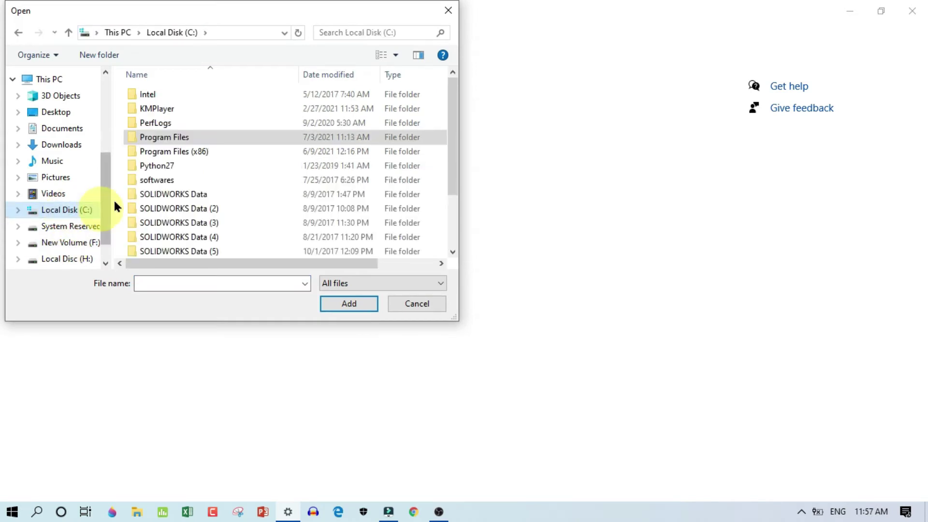
left_click(161, 139)
double_click(161, 139)
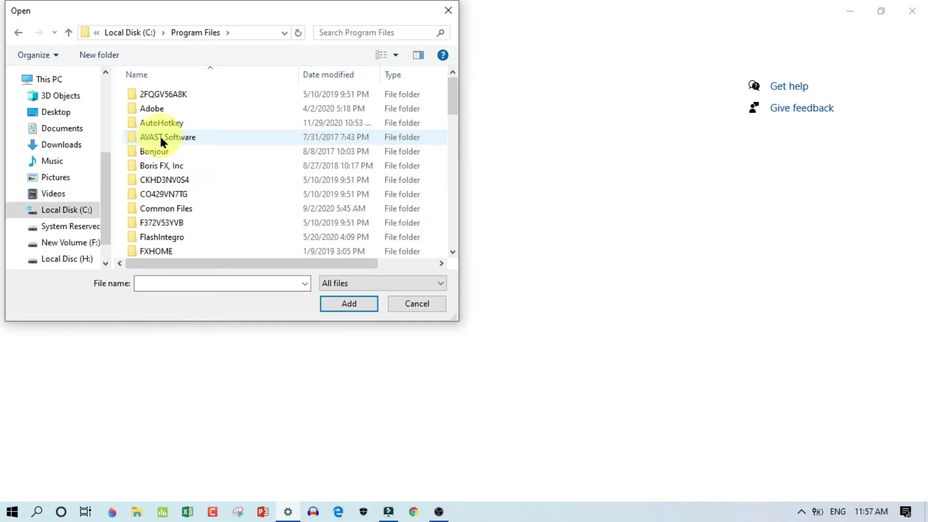
scroll(160, 134, "down", 3)
scroll(159, 134, "down", 4)
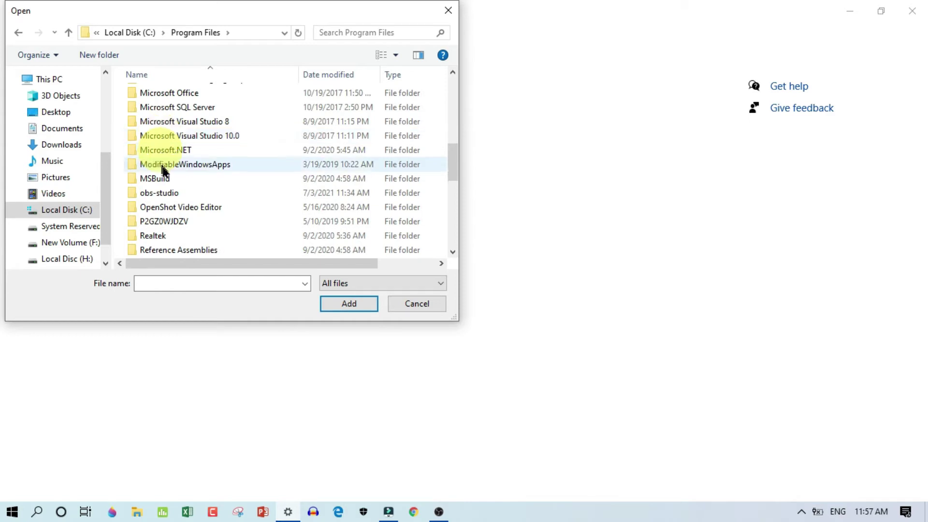
double_click(154, 191)
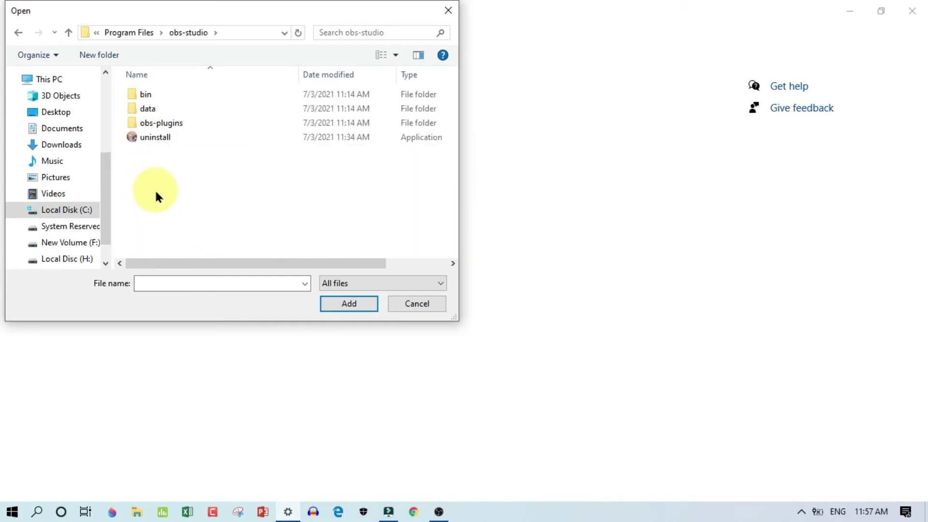
double_click(152, 96)
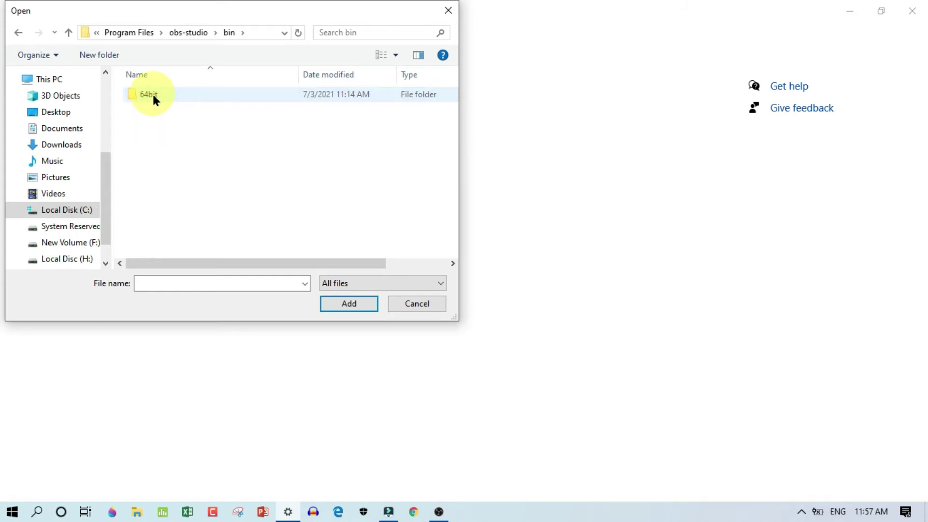
double_click(153, 97)
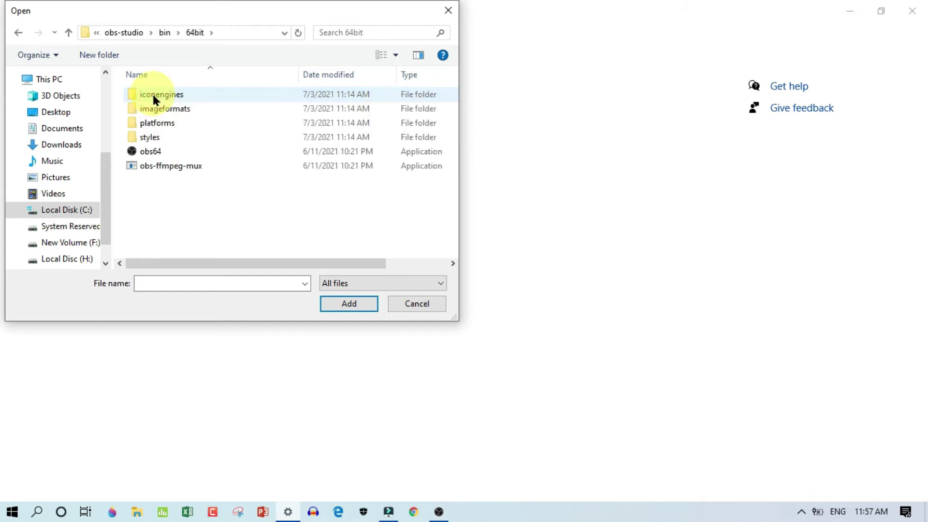
left_click(155, 151)
left_click(349, 303)
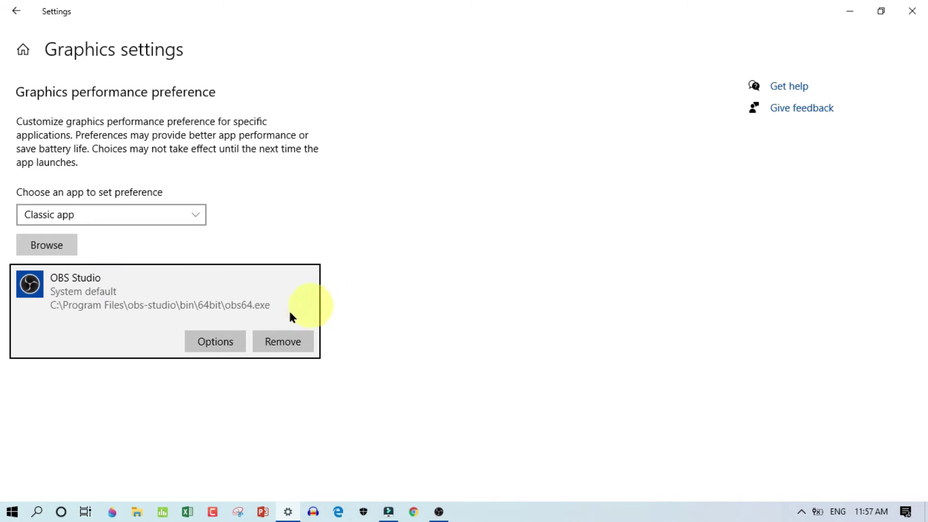
Set the graphics preference of OBS Studio to Power saving and save it.
left_click(218, 344)
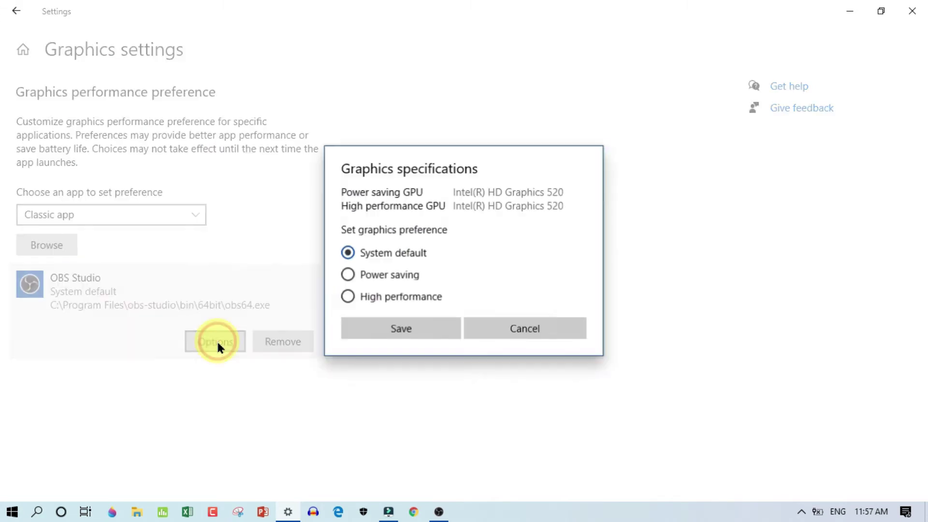
left_click(348, 275)
left_click(381, 324)
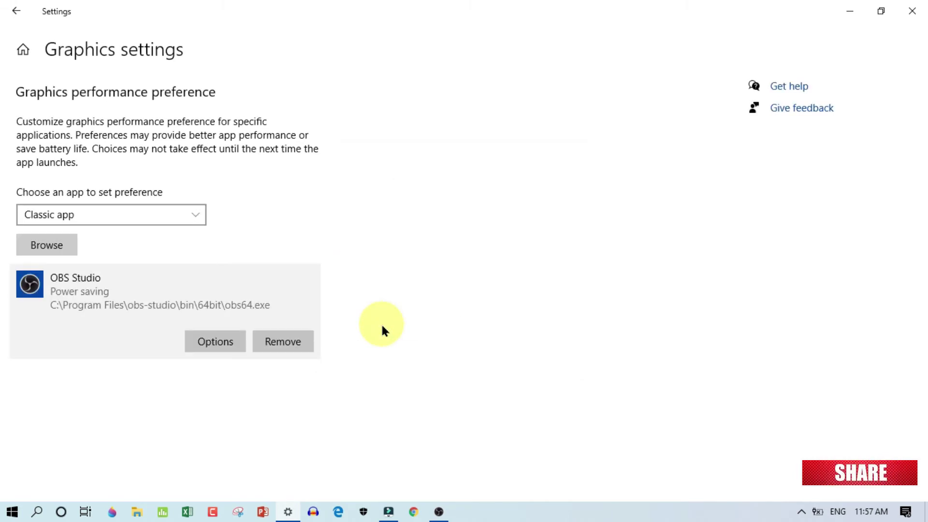
Close OBS Studio and the Settings window, and relaunch OBS Studio from its desktop shortcut.
left_click(441, 513)
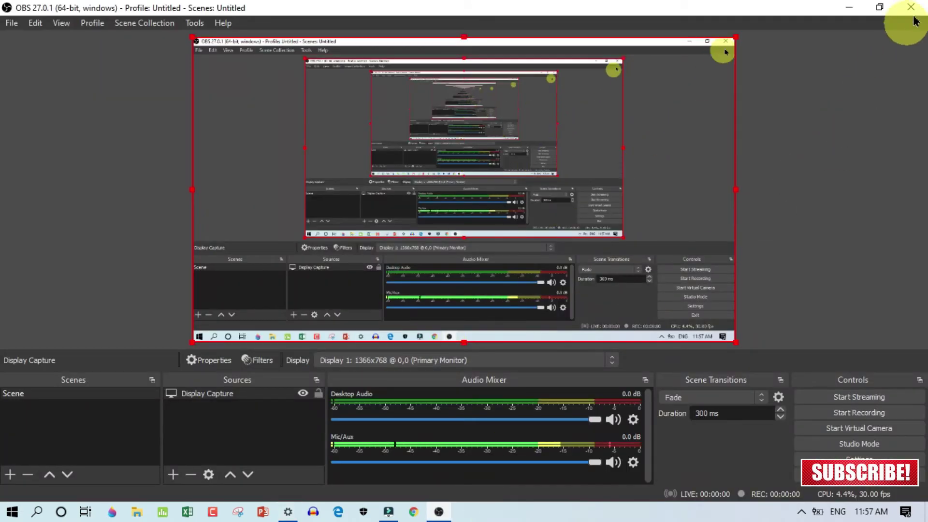
left_click(912, 8)
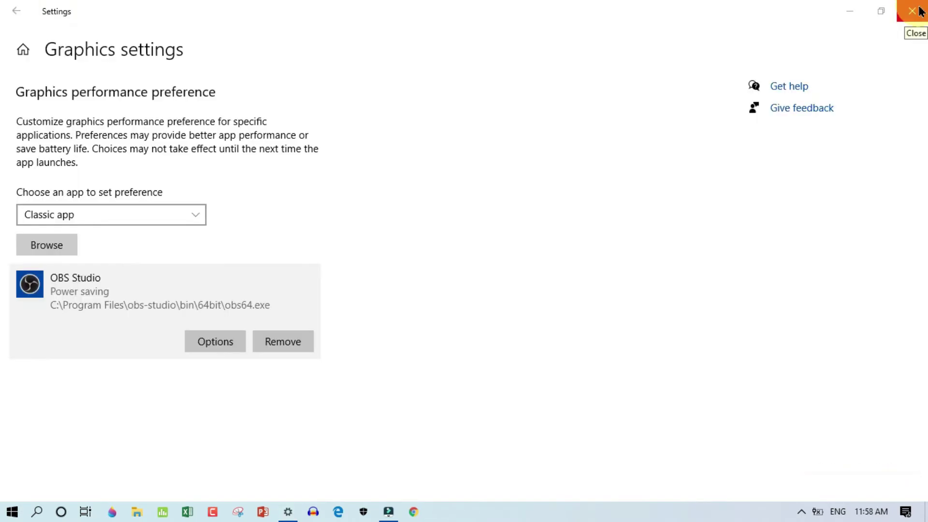
left_click(912, 8)
left_click(43, 157)
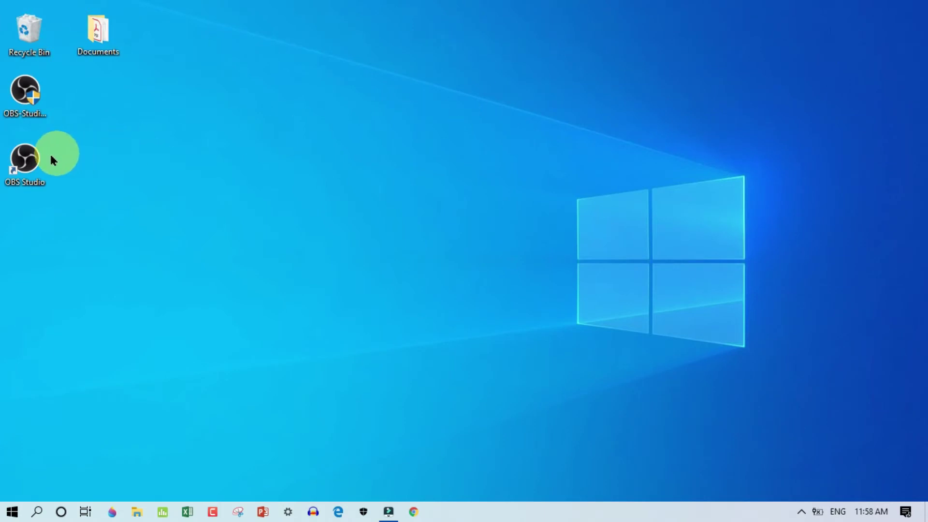
right_click(37, 157)
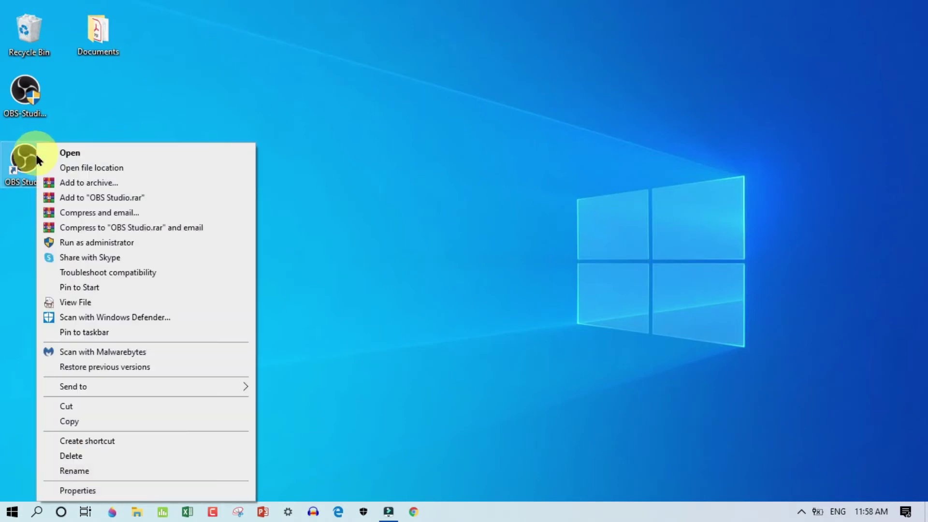
left_click(80, 151)
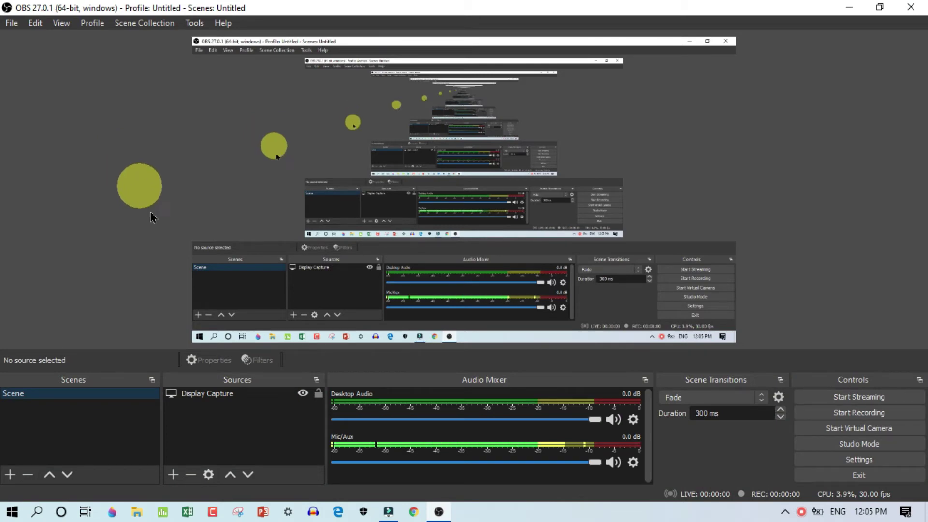
Add a new visible Image source with the default name to the scene.
left_click(196, 396)
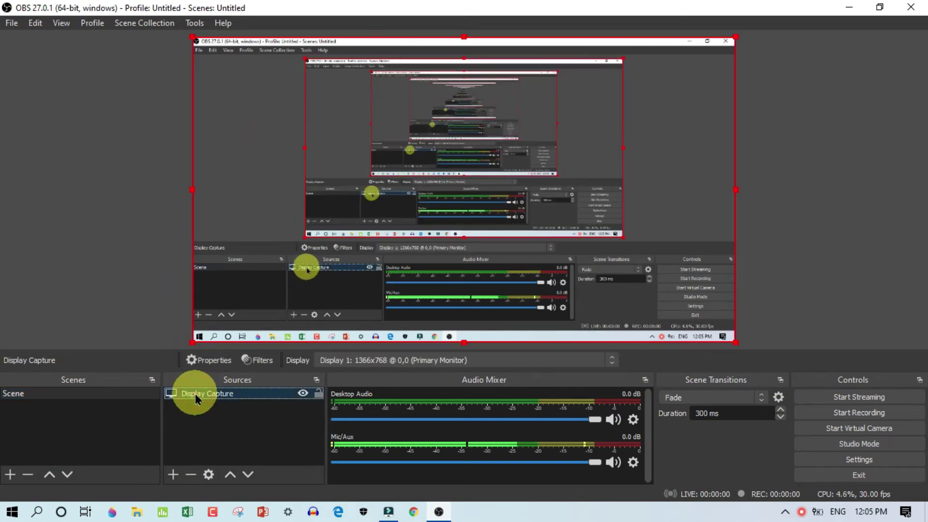
left_click(172, 474)
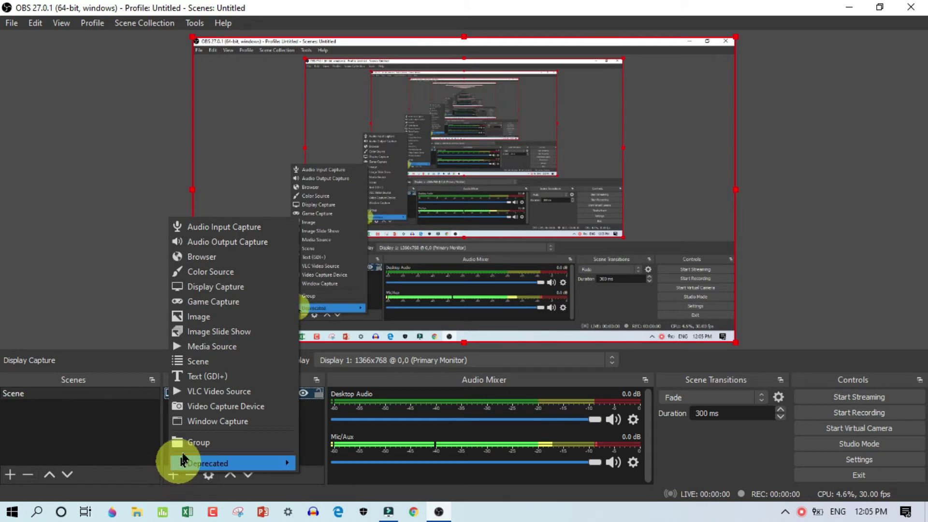
left_click(206, 319)
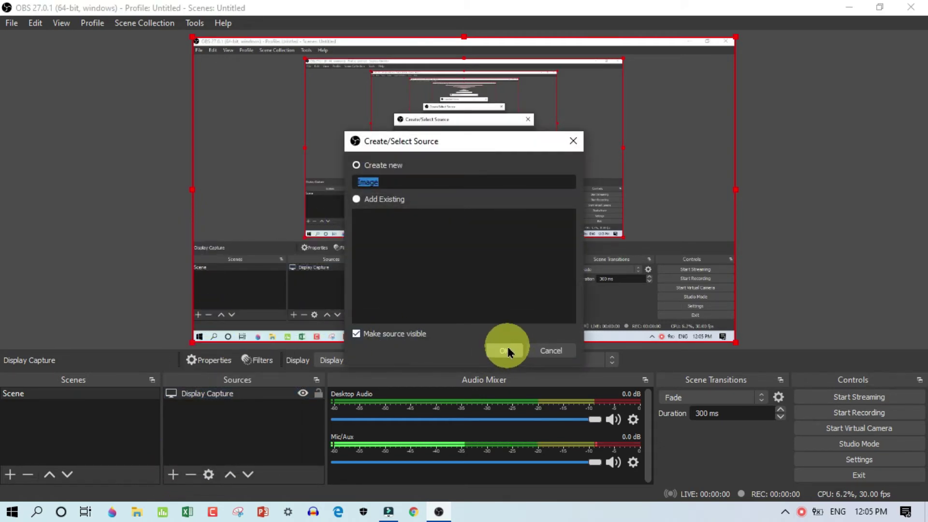
left_click(505, 351)
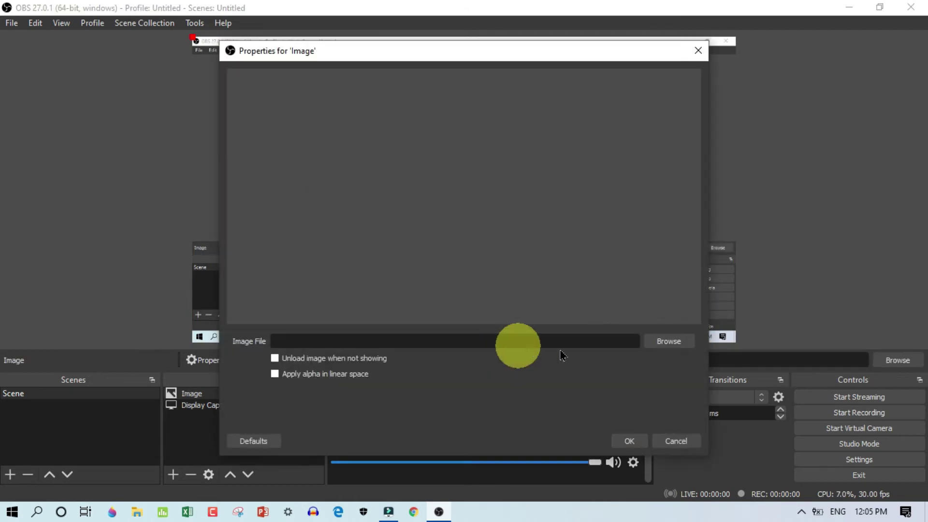
Load Picture1 from the Desktop folder Documents\Youtube\logo as the image file and accept the source properties.
left_click(677, 346)
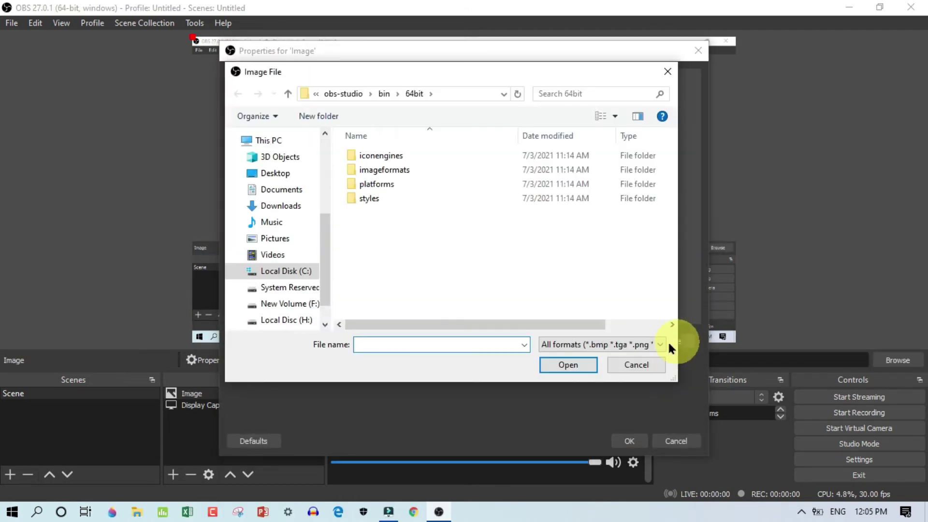
left_click(274, 174)
double_click(374, 167)
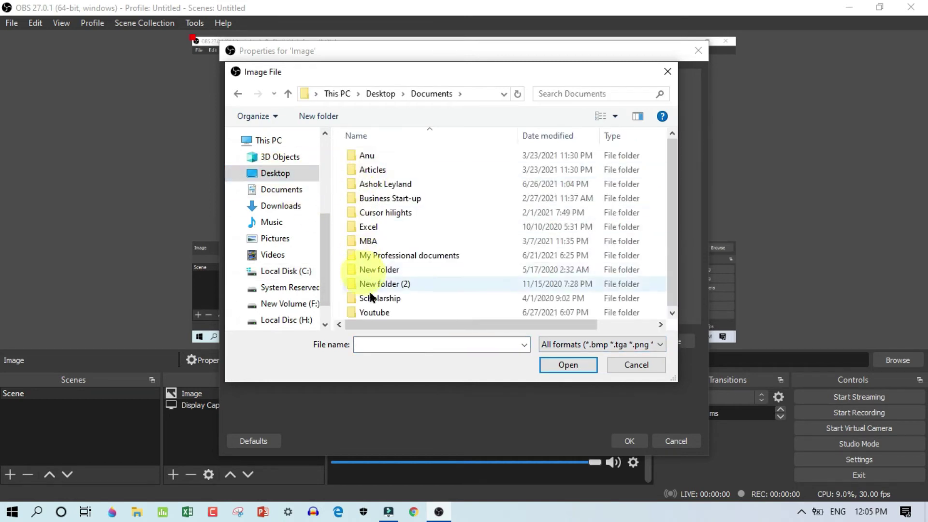
double_click(369, 312)
double_click(367, 230)
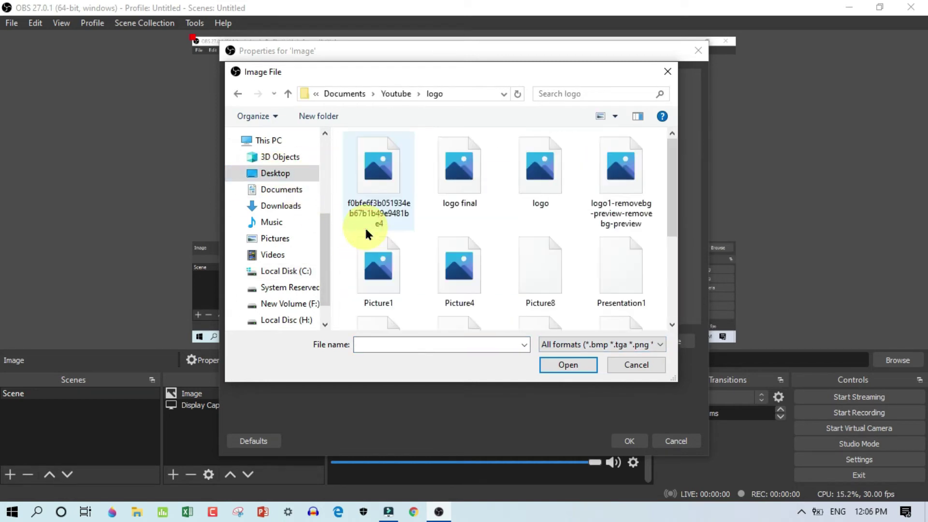
left_click(378, 266)
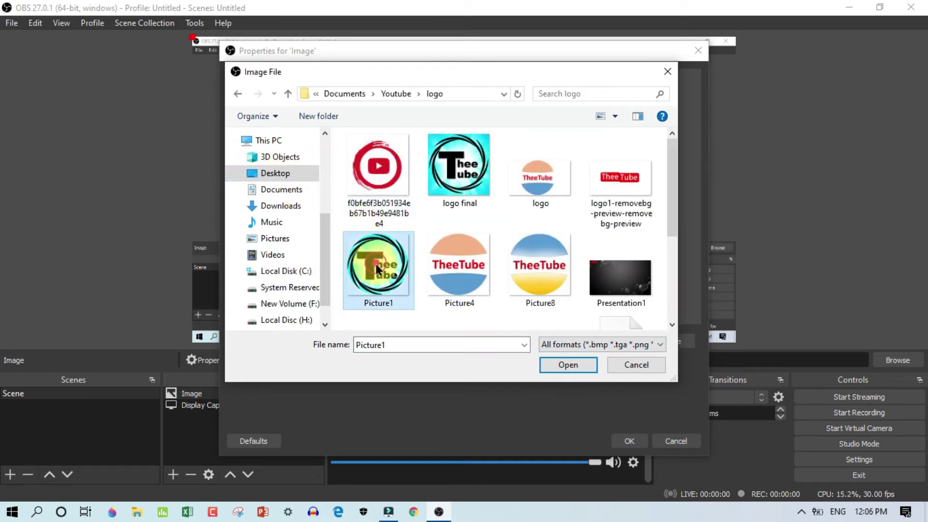
left_click(566, 365)
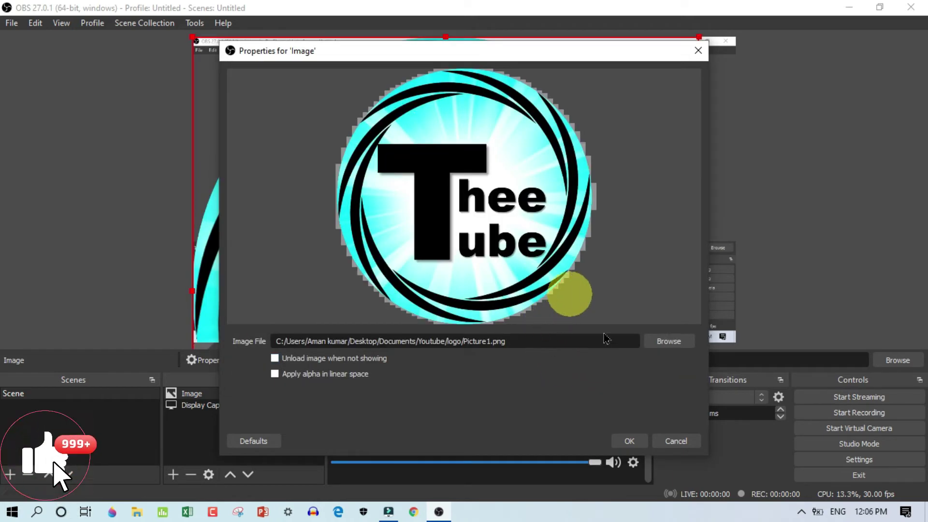
left_click(628, 441)
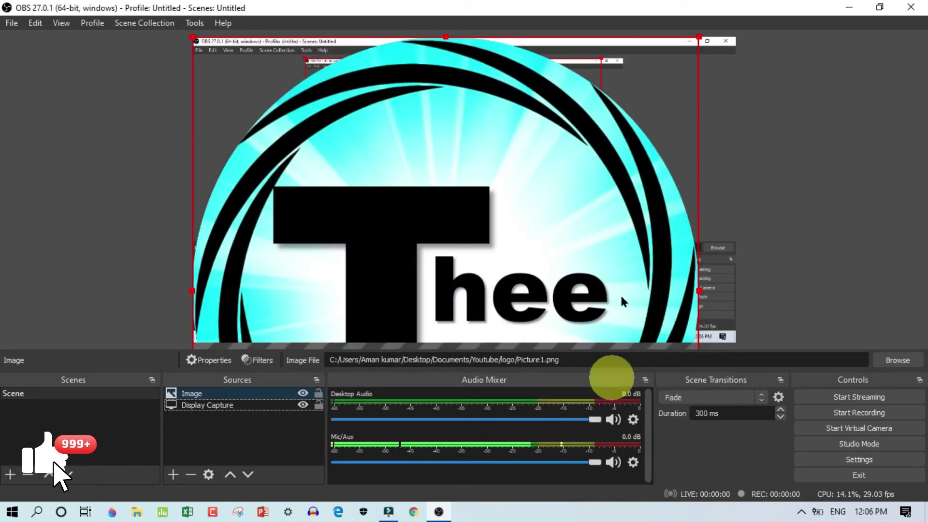
Shrink the logo image to a small badge and fit it into the upper-left corner of the canvas.
left_click_drag(699, 37, 366, 55)
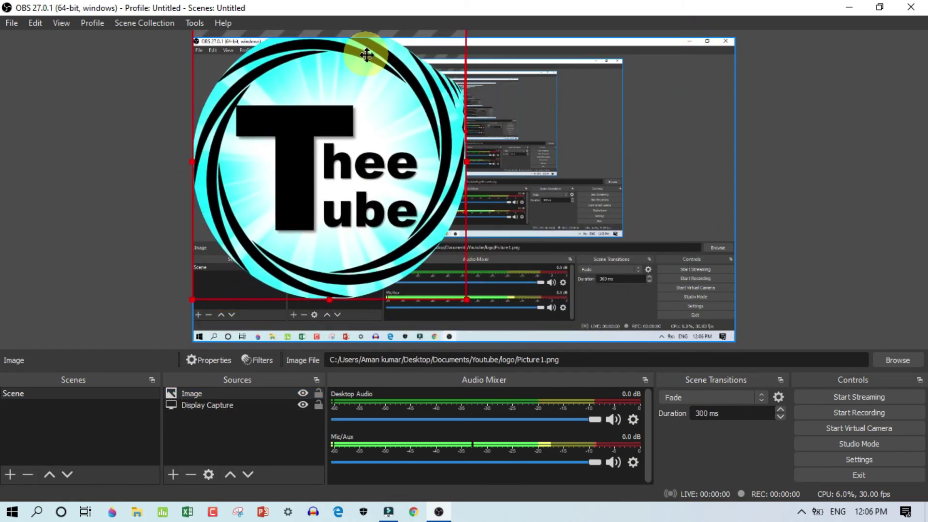
left_click_drag(465, 298, 234, 76)
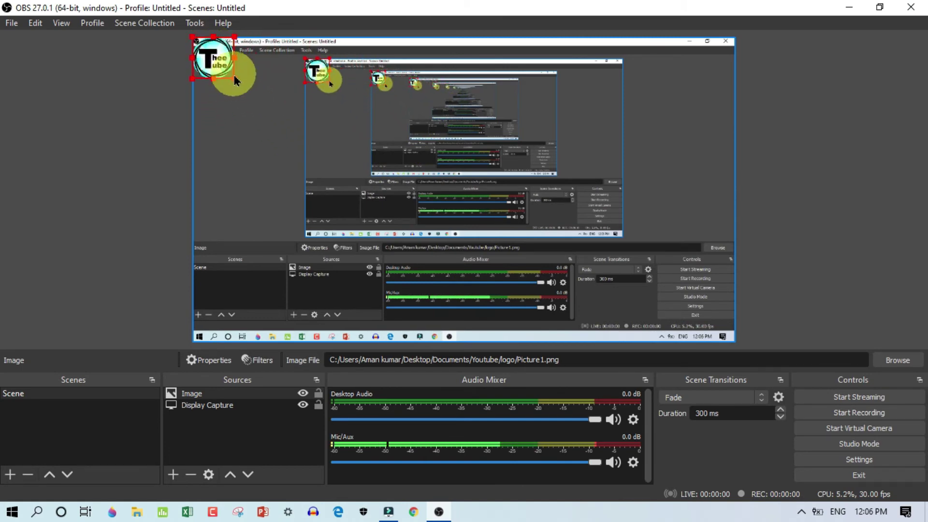
left_click(234, 74)
left_click(233, 75)
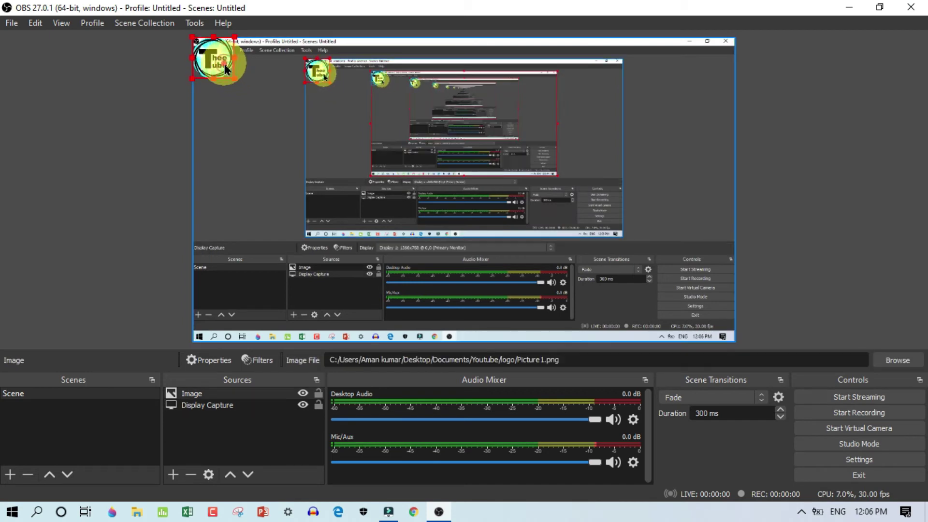
left_click_drag(224, 66, 214, 54)
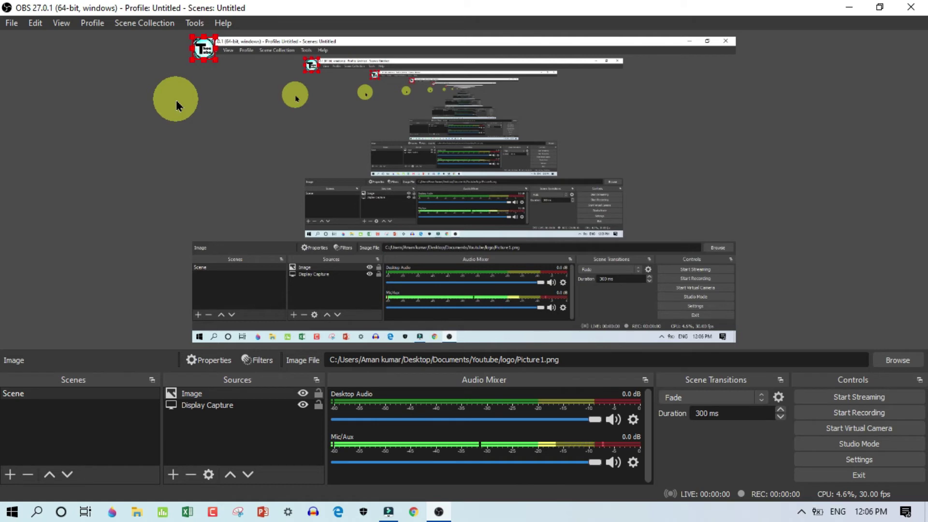
Add a new visible Video Capture Device source using the HP TrueVision HD webcam and shrink it into the canvas's lower-right corner.
left_click(173, 474)
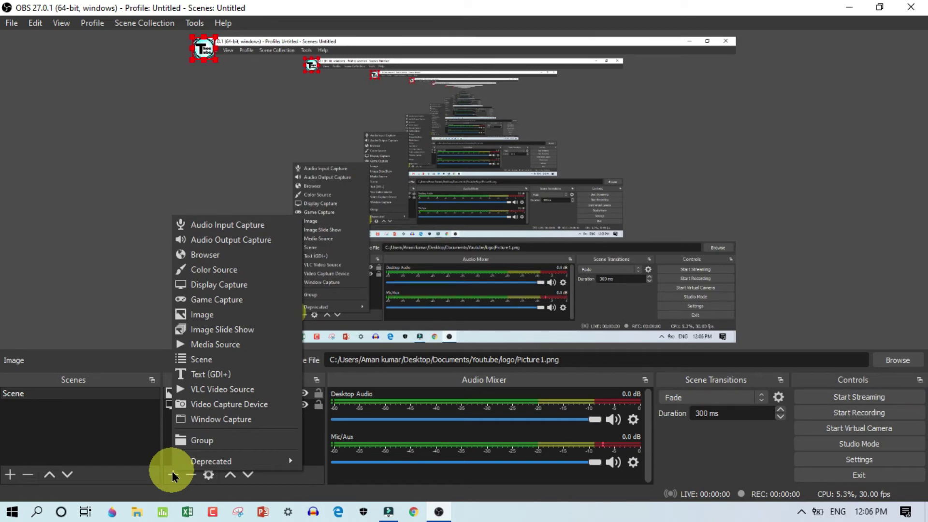
left_click(209, 404)
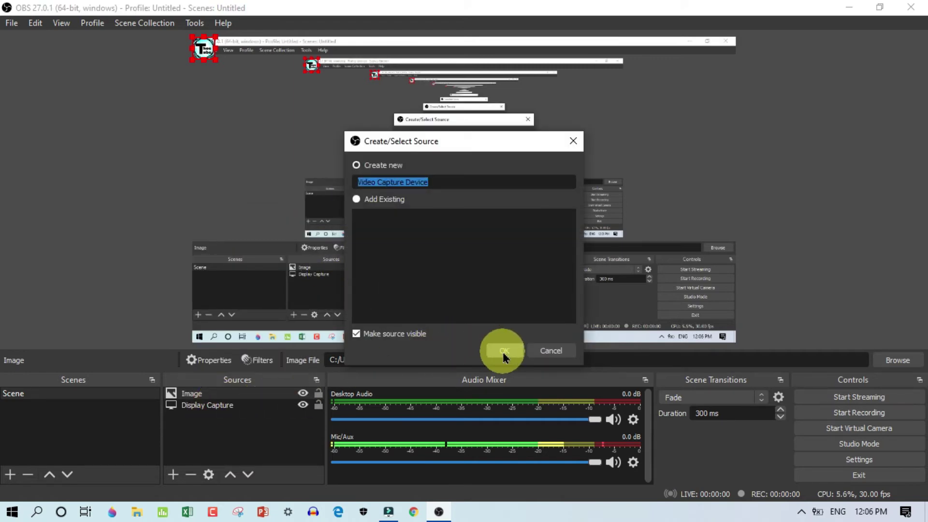
left_click(503, 352)
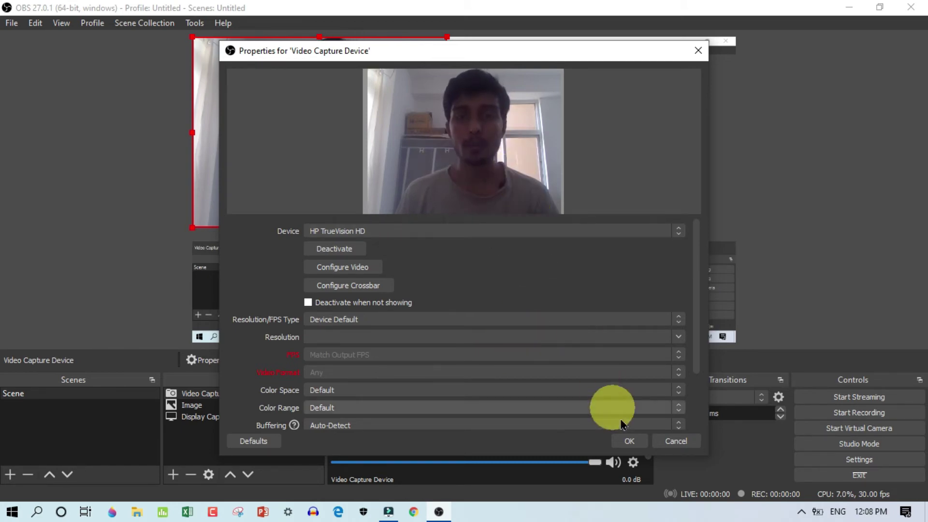
left_click(629, 441)
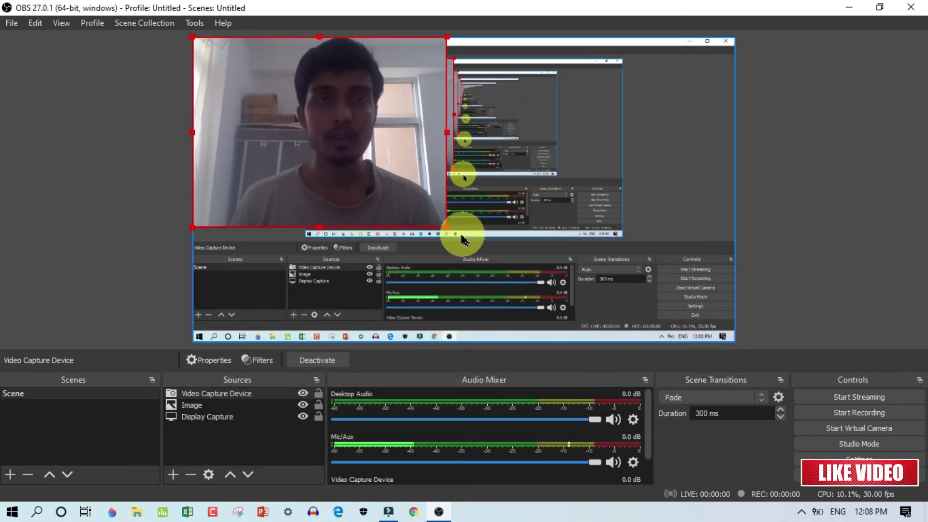
left_click_drag(447, 227, 694, 319)
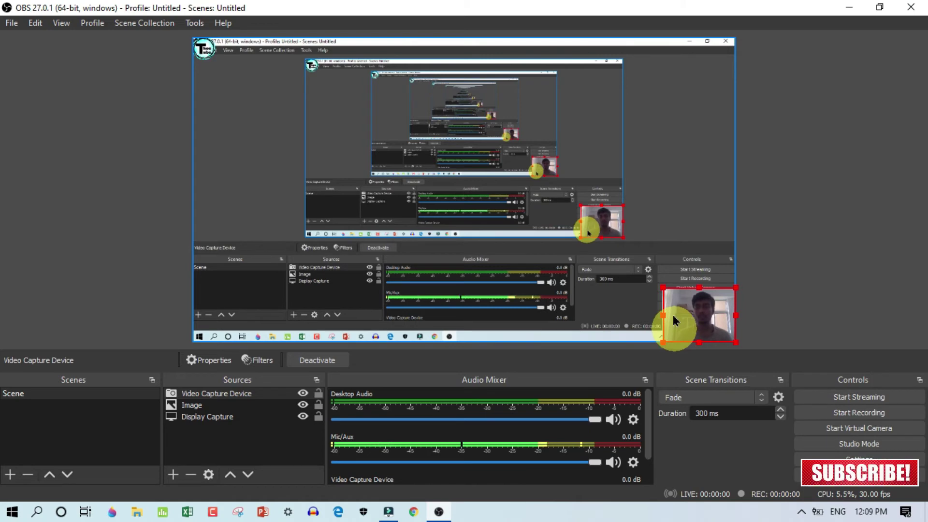
mouse_move(662, 289)
left_mouse_down()
mouse_move(649, 269)
mouse_move(656, 280)
left_mouse_up()
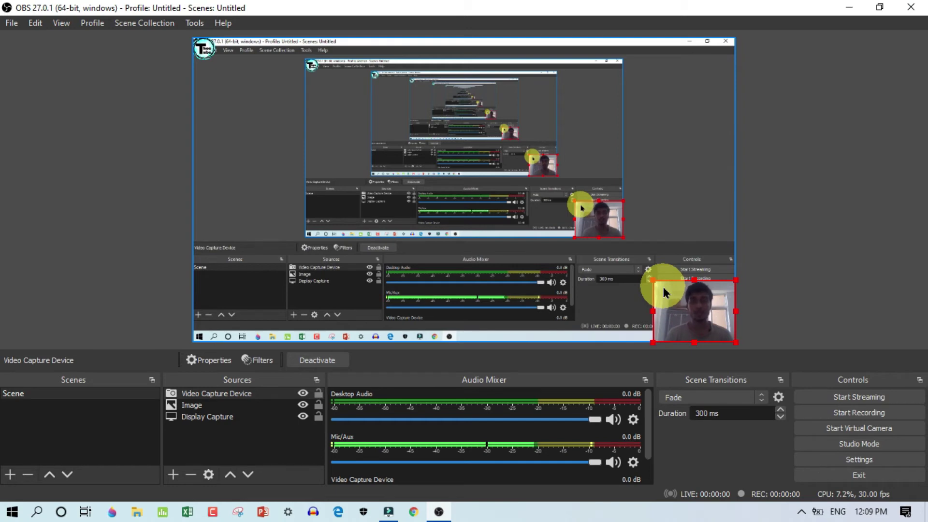
Remove the Video Capture Device source from the scene and confirm the removal.
right_click(221, 399)
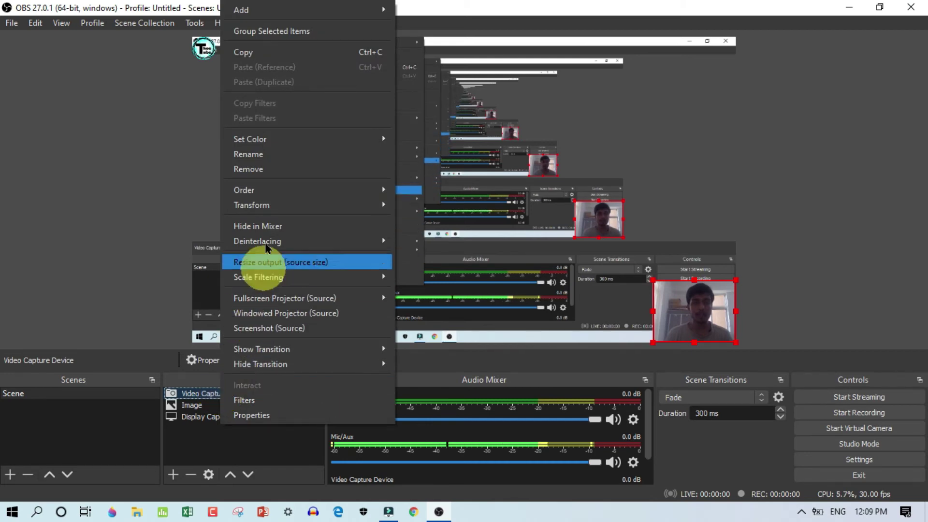
left_click(266, 178)
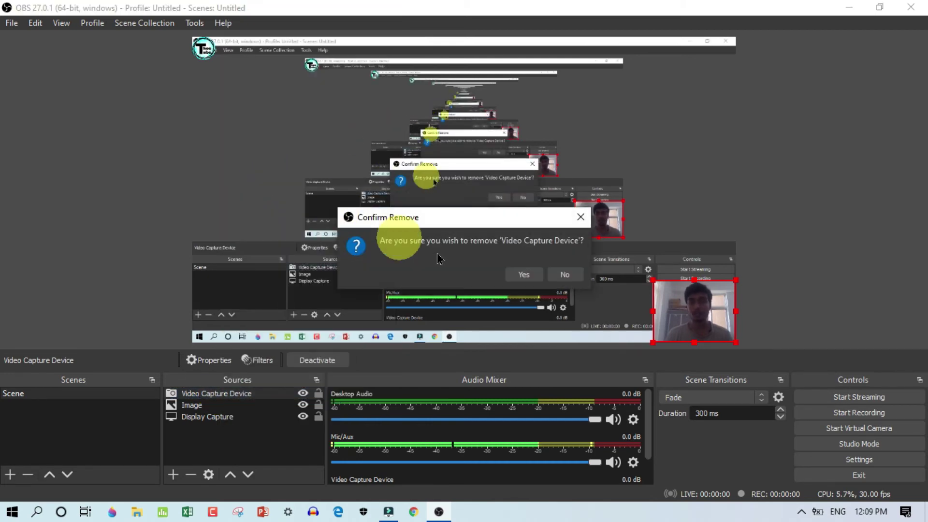
left_click(522, 273)
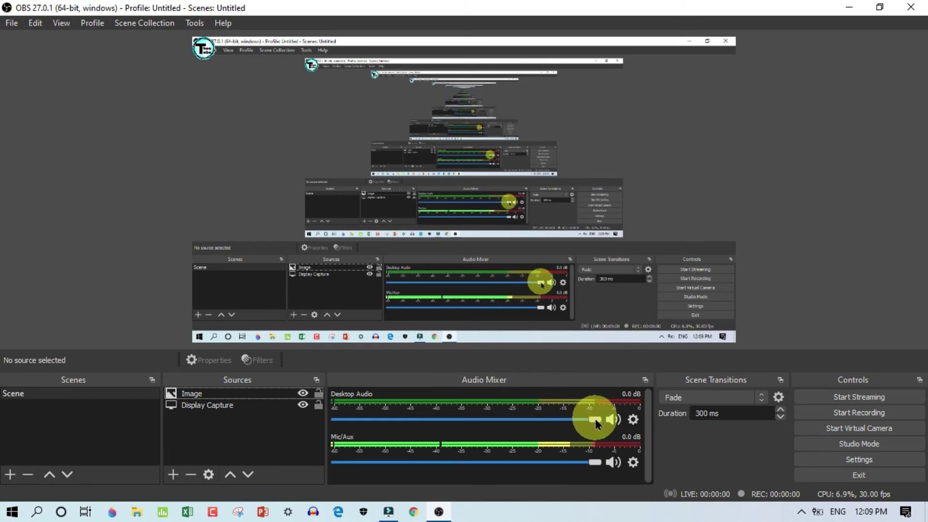
Lower the Desktop Audio volume to -inf dB and keep the Mic/Aux volume at 0.0 dB.
mouse_move(597, 424)
left_mouse_down()
mouse_move(350, 424)
mouse_move(603, 421)
left_mouse_up()
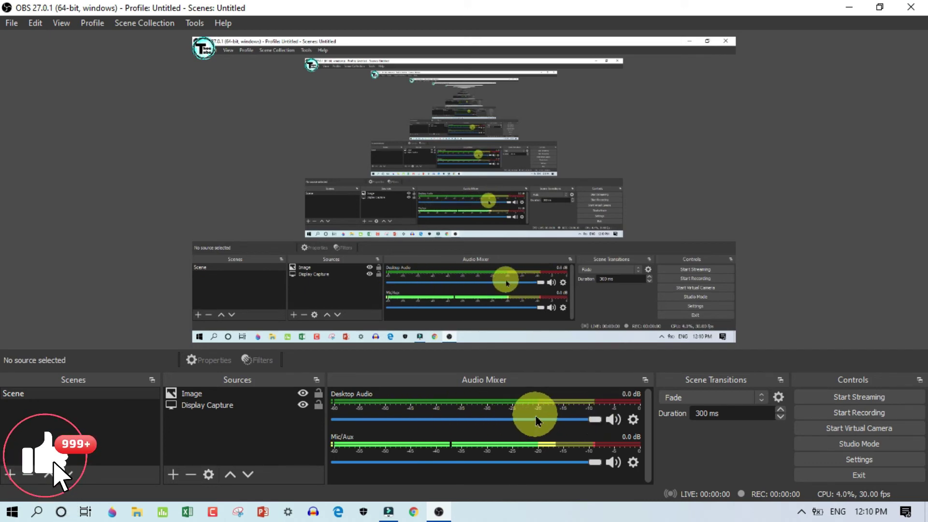
left_click_drag(595, 420, 335, 422)
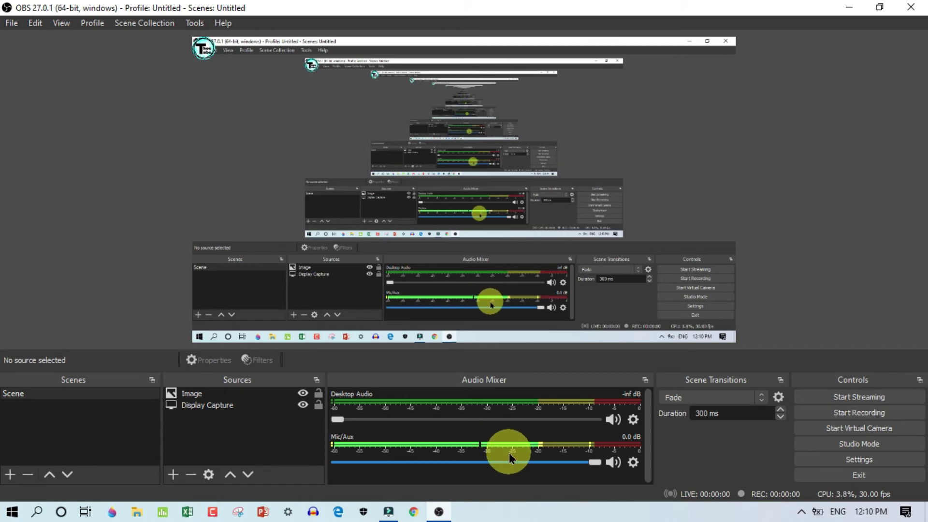
mouse_move(592, 462)
left_mouse_down()
mouse_move(496, 462)
mouse_move(607, 465)
left_mouse_up()
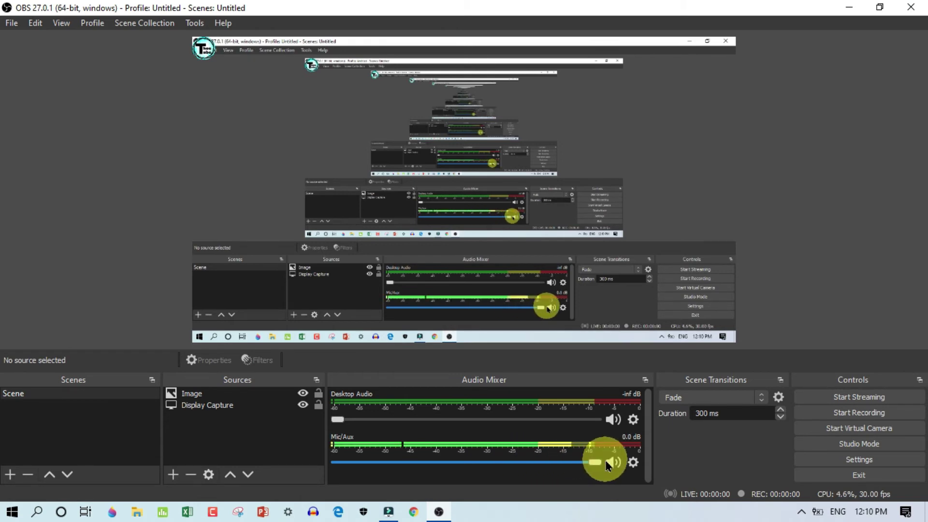
Start recording and minimize OBS Studio so that activity on the bare desktop is captured.
left_click(842, 412)
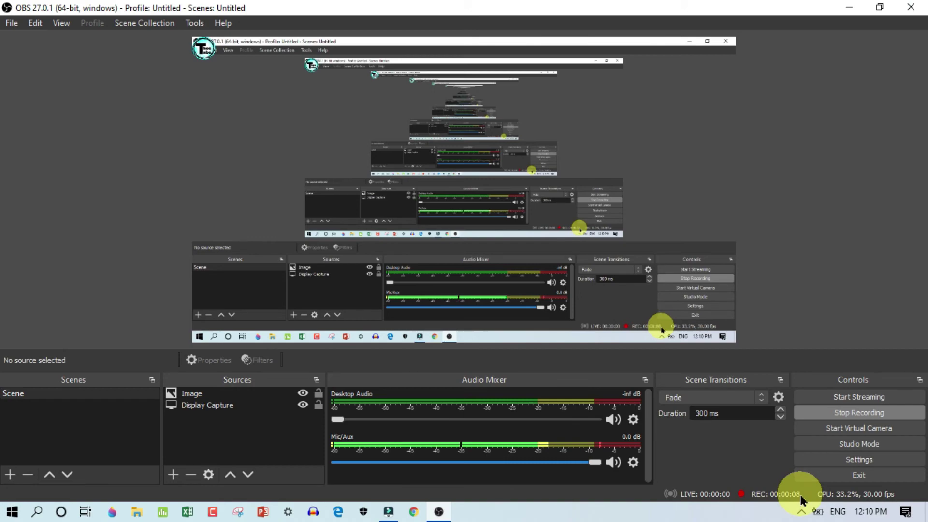
left_click(850, 8)
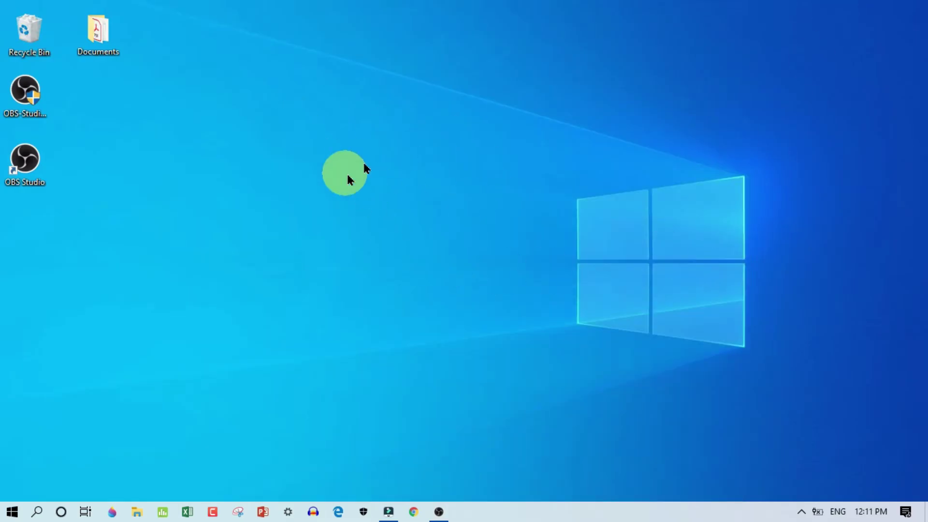
right_click(370, 135)
left_click(416, 175)
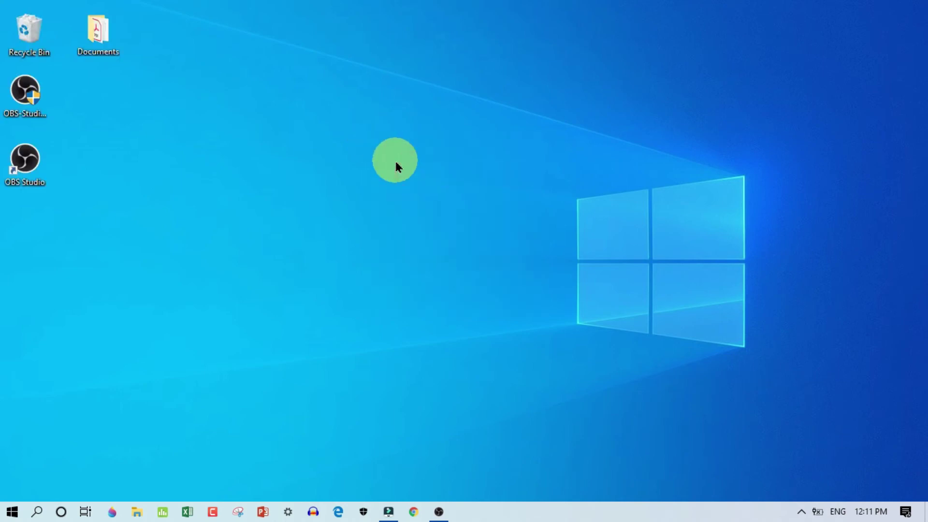
right_click(395, 159)
left_click(429, 200)
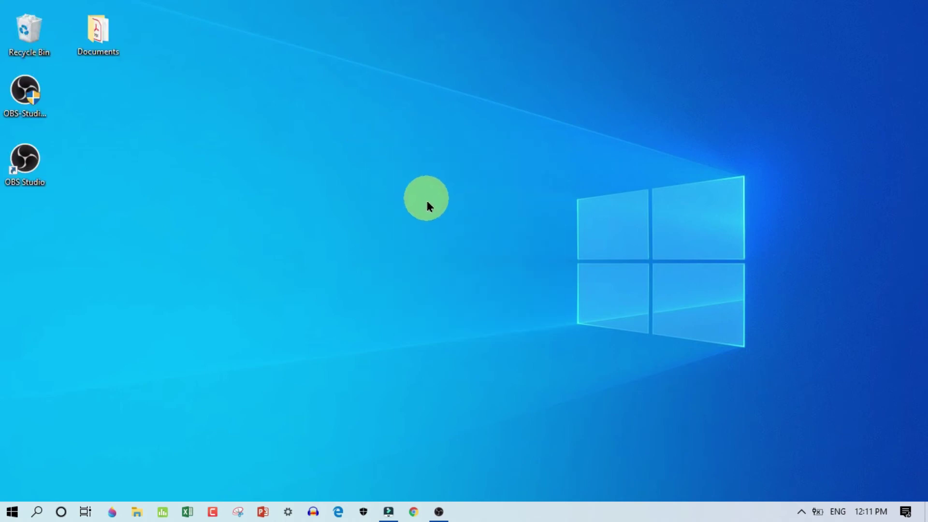
Open Chrome maximized, dismiss the restore-pages prompt, load youtube.com for the recording and minimize the browser.
left_click(415, 513)
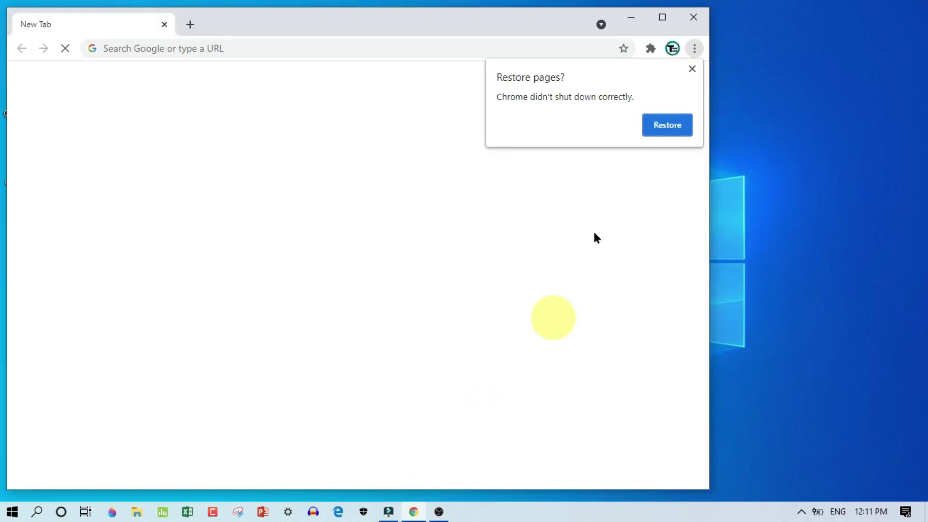
left_click(692, 69)
left_click(661, 17)
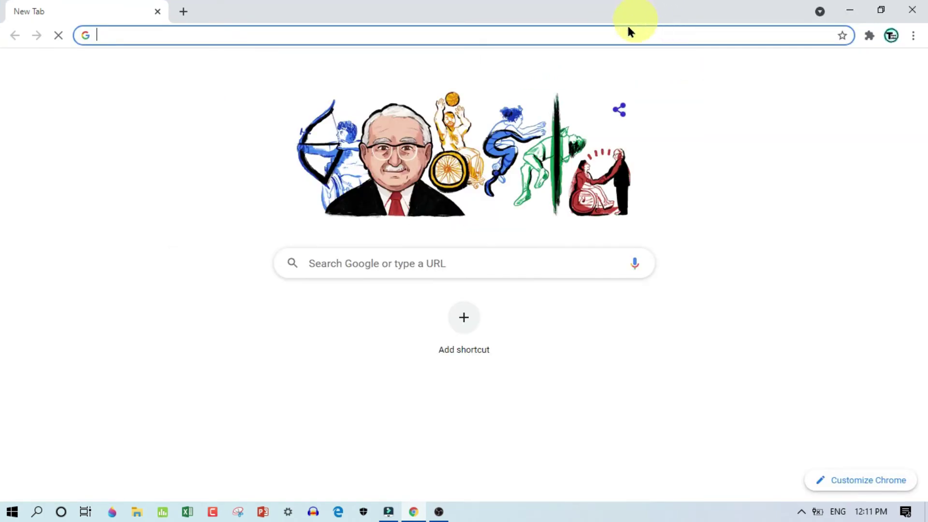
type("y")
key("Return")
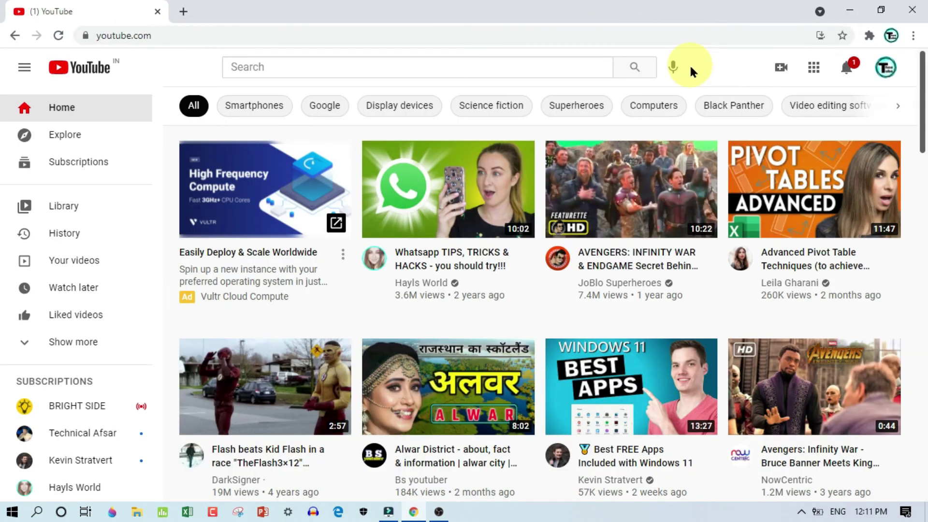
left_click(851, 10)
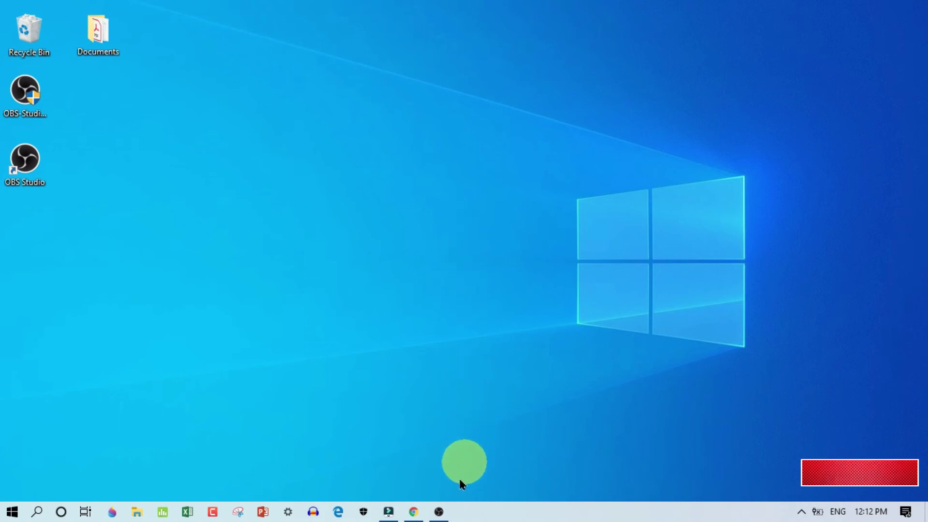
Switch back to OBS Studio, stop the recording and show the folder containing the recordings.
left_click(439, 511)
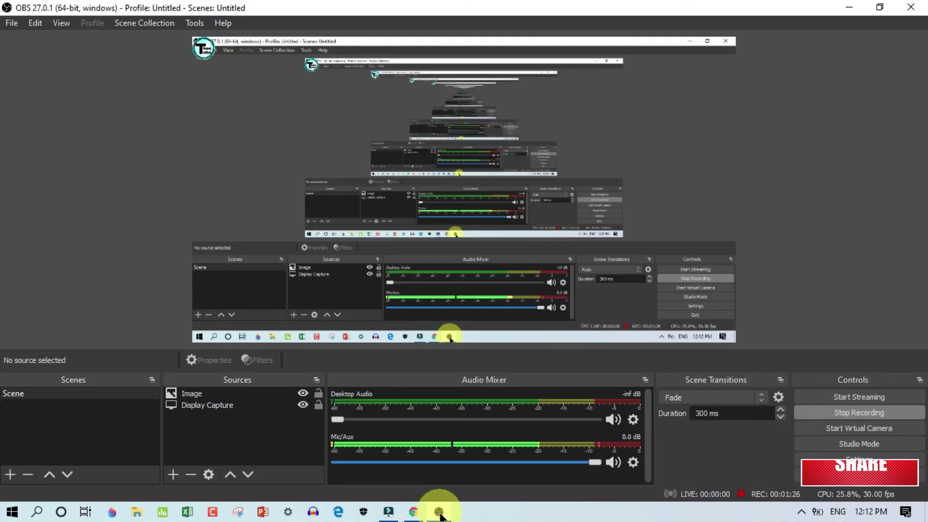
left_click(831, 416)
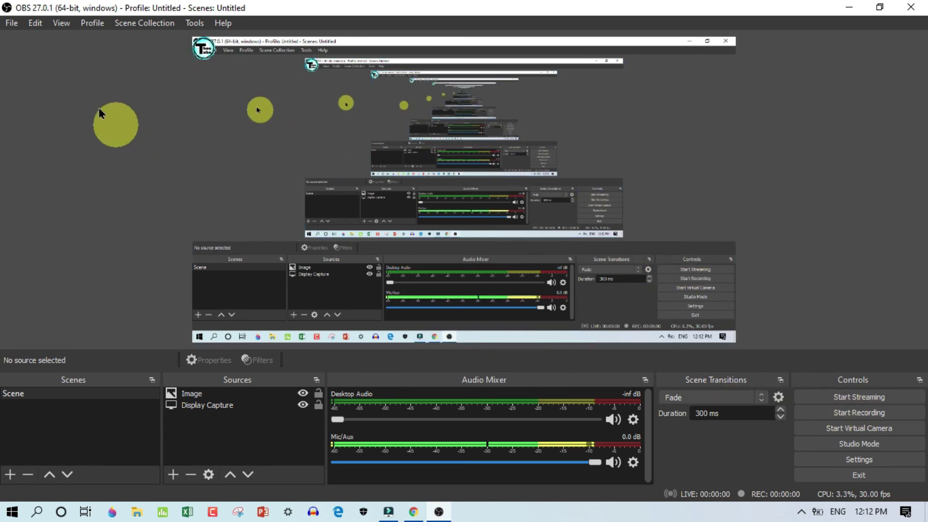
left_click(11, 24)
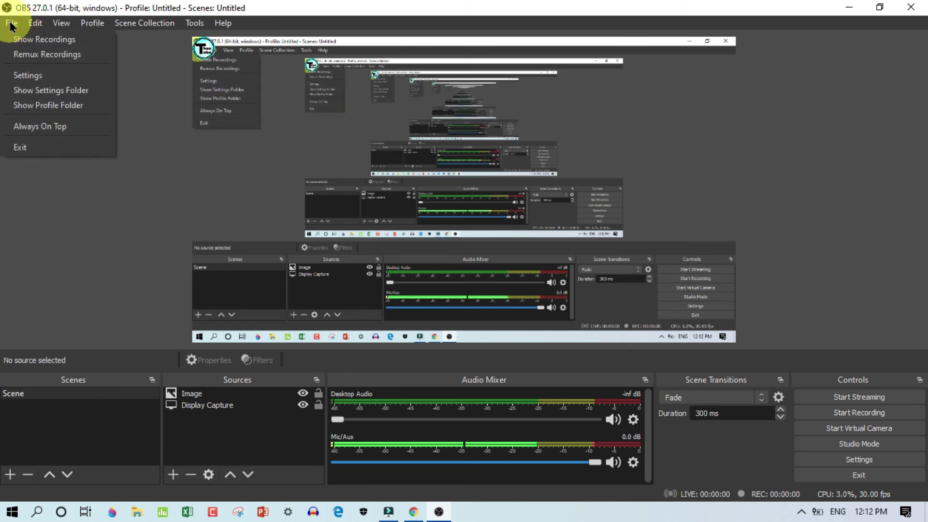
left_click(31, 40)
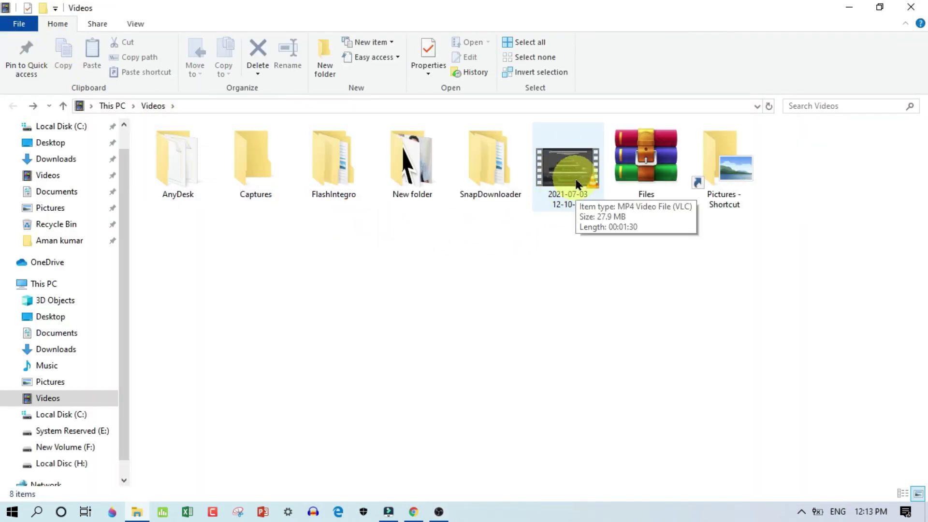
left_click(575, 183)
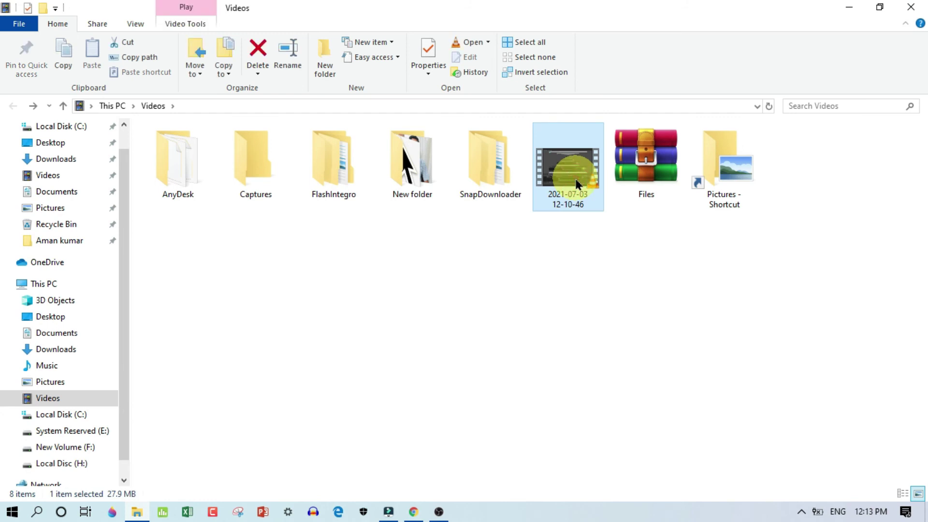
double_click(576, 183)
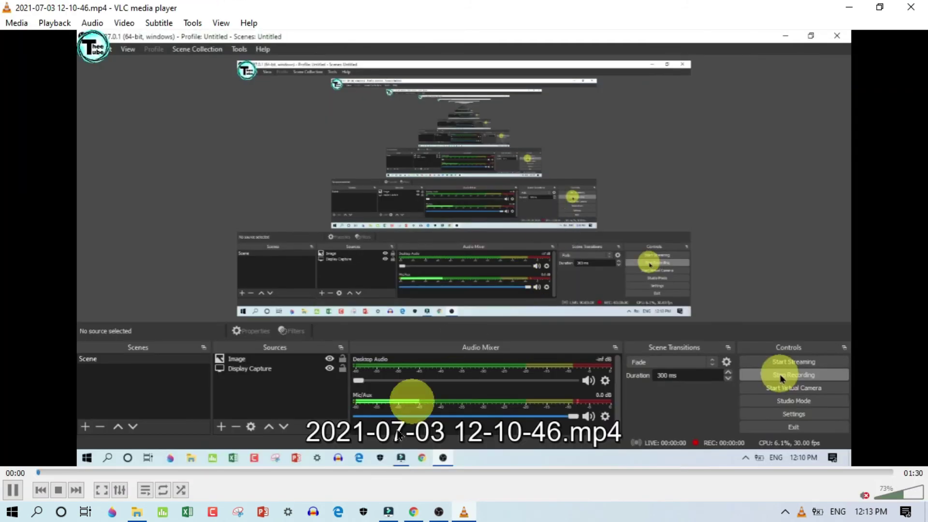
left_click(395, 472)
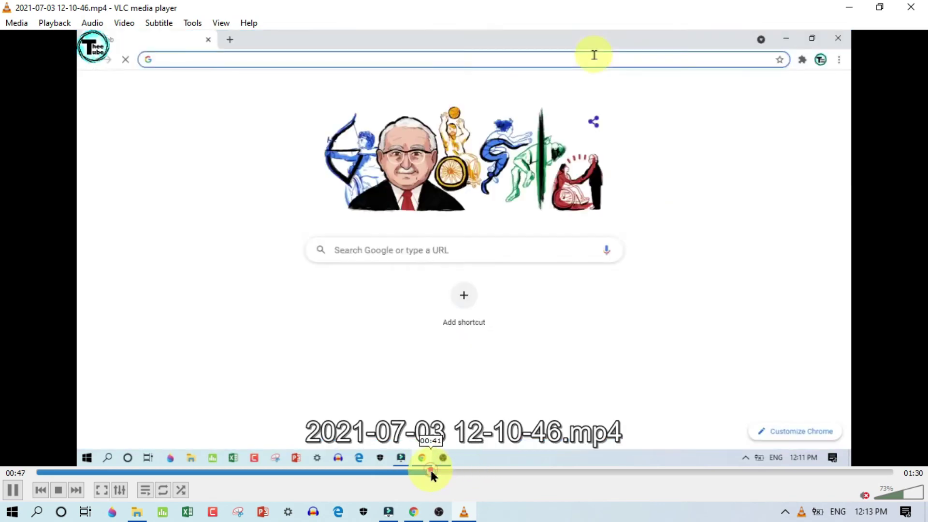
left_click(350, 472)
left_click(270, 472)
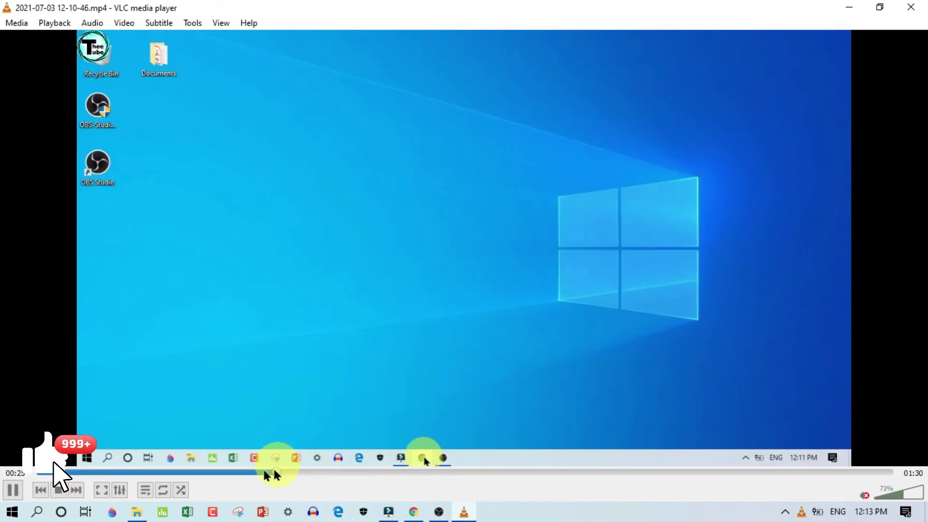
left_click(163, 472)
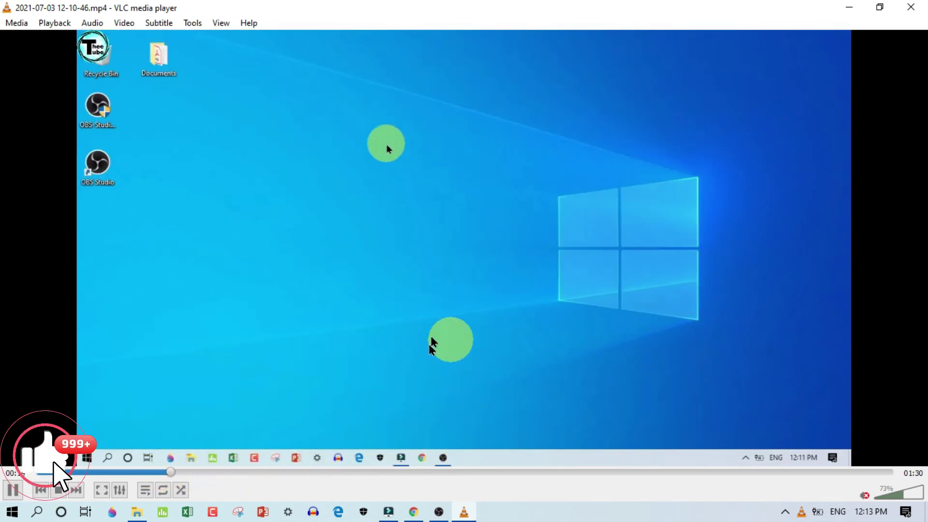
left_click(911, 7)
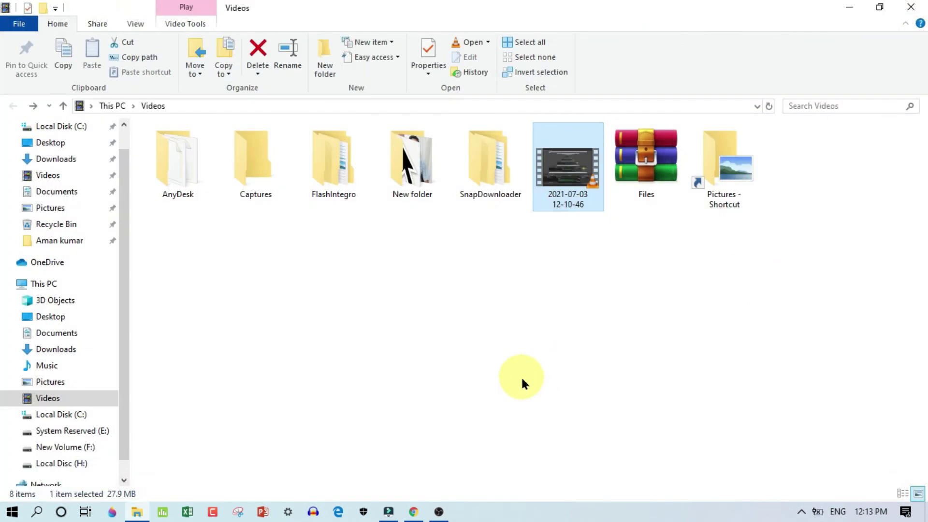
Bring OBS Studio back up, and minimize both it and the Videos folder window to return to the desktop.
left_click(438, 511)
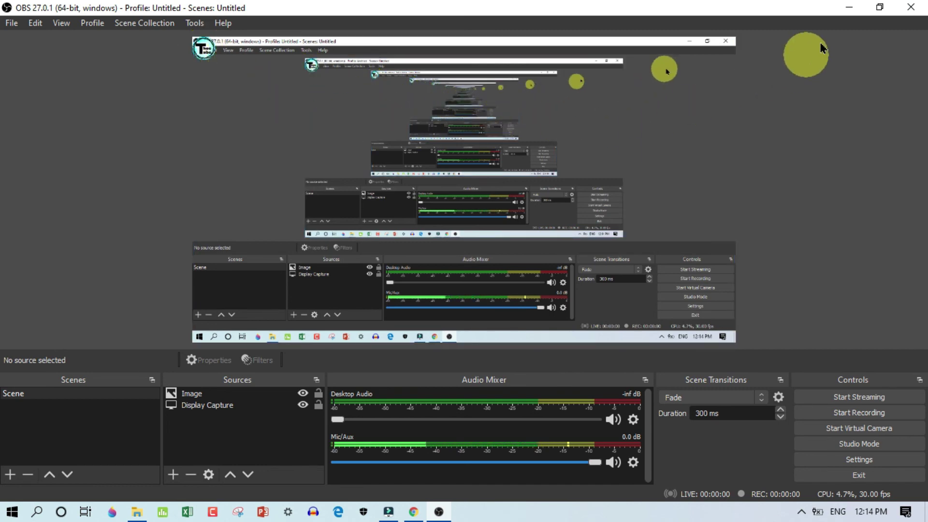
left_click(851, 14)
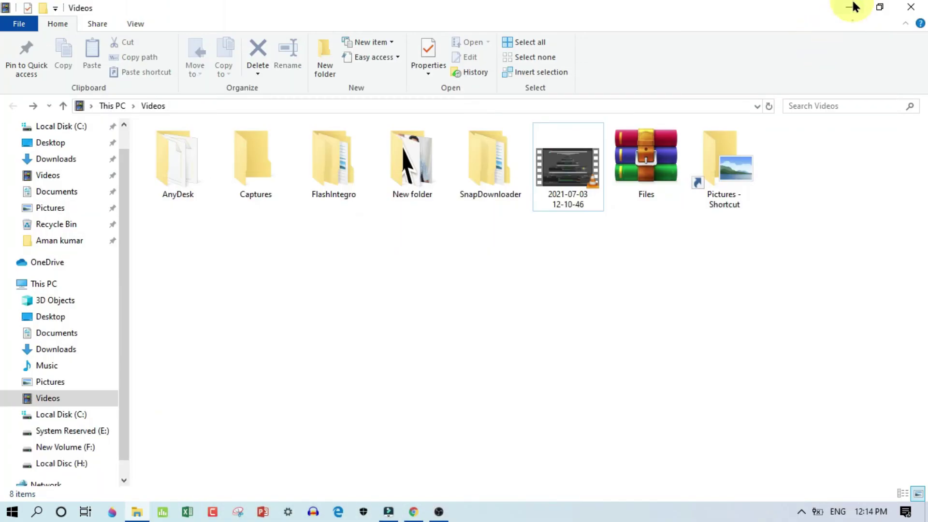
left_click(849, 7)
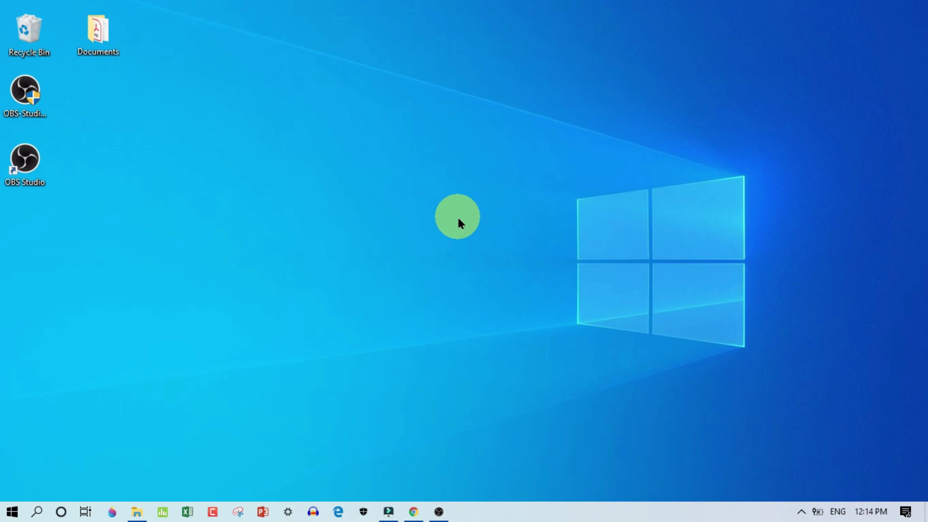